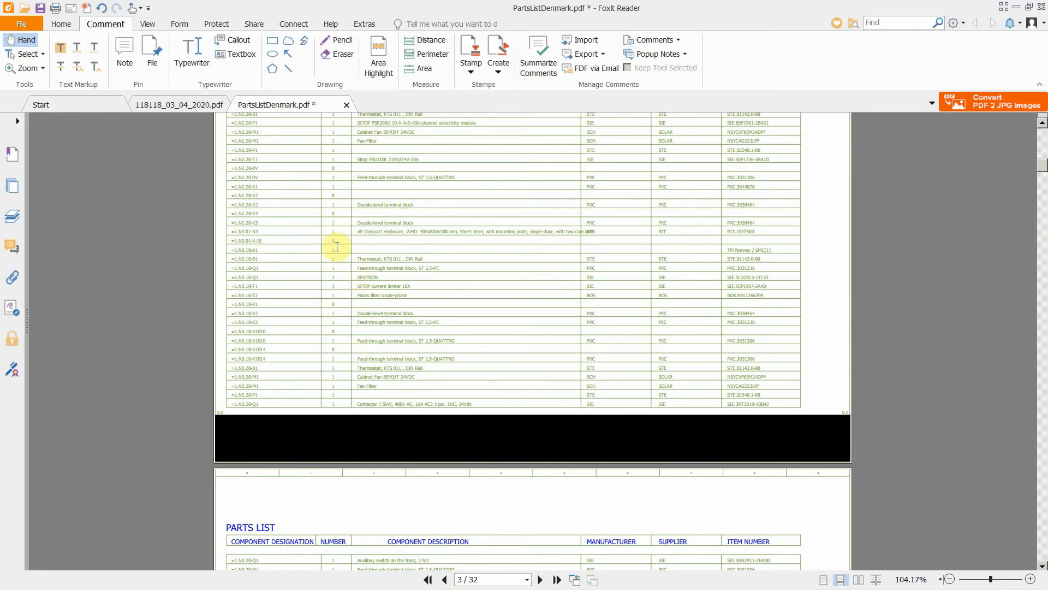
- Save the open parts list PDF to the Desktop as a TXT file named PartsListDenmark.txt
left_click(20, 24)
left_click(31, 139)
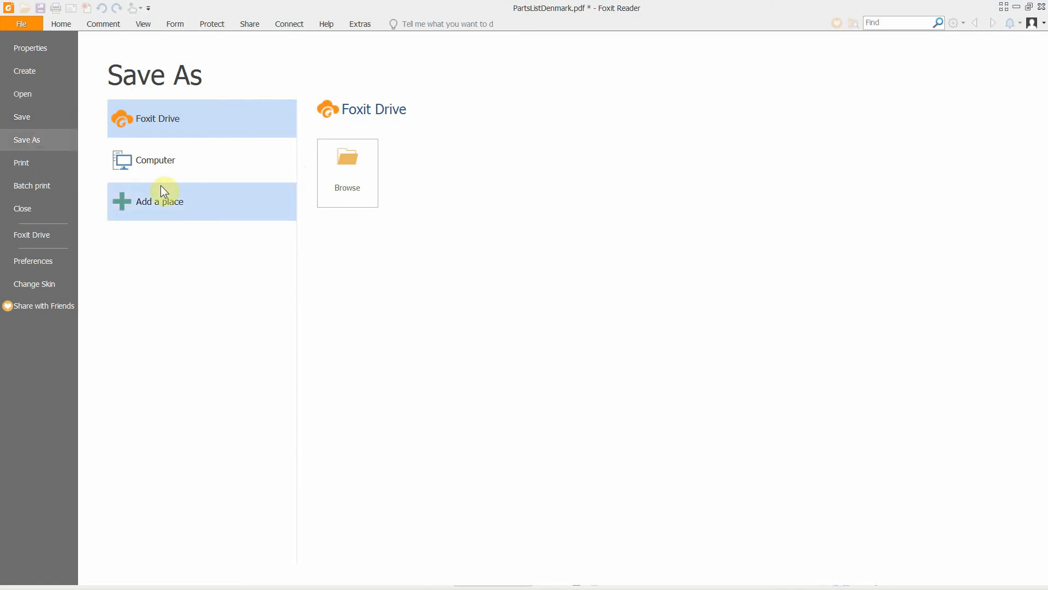
left_click(153, 167)
left_click(346, 356)
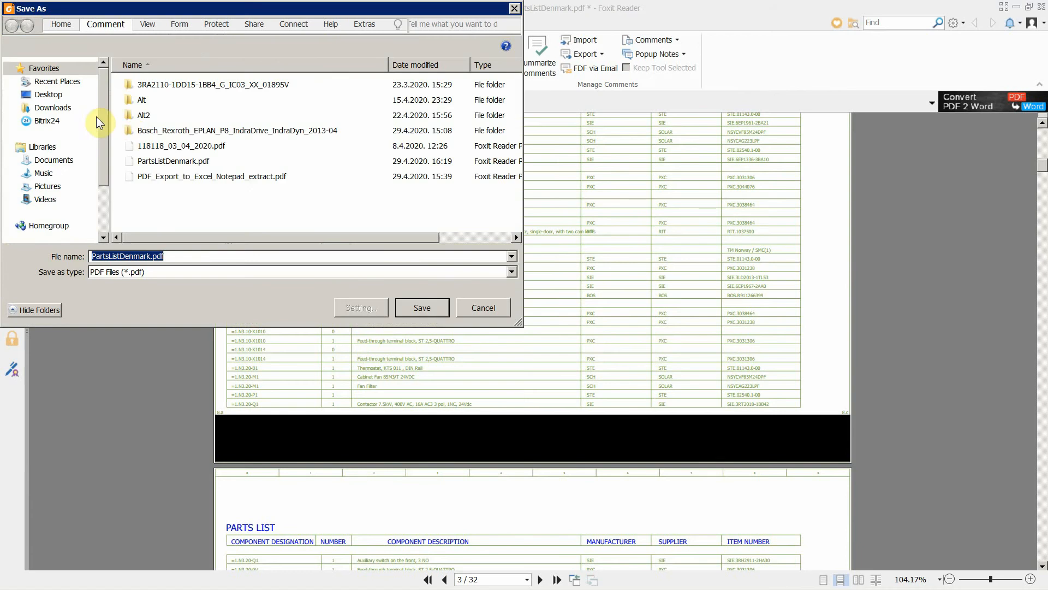
left_click(54, 95)
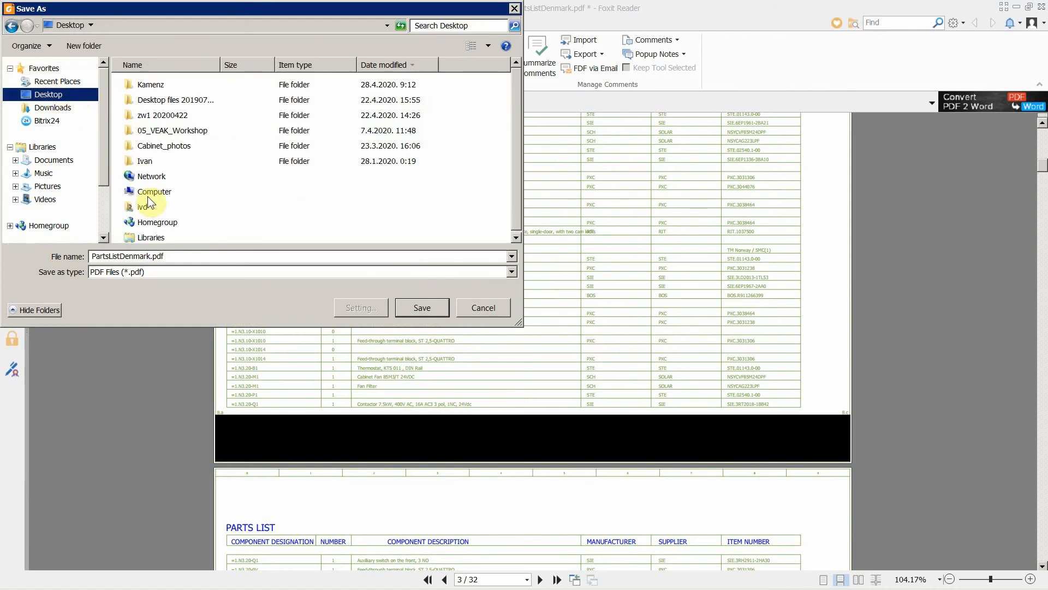
left_click(161, 270)
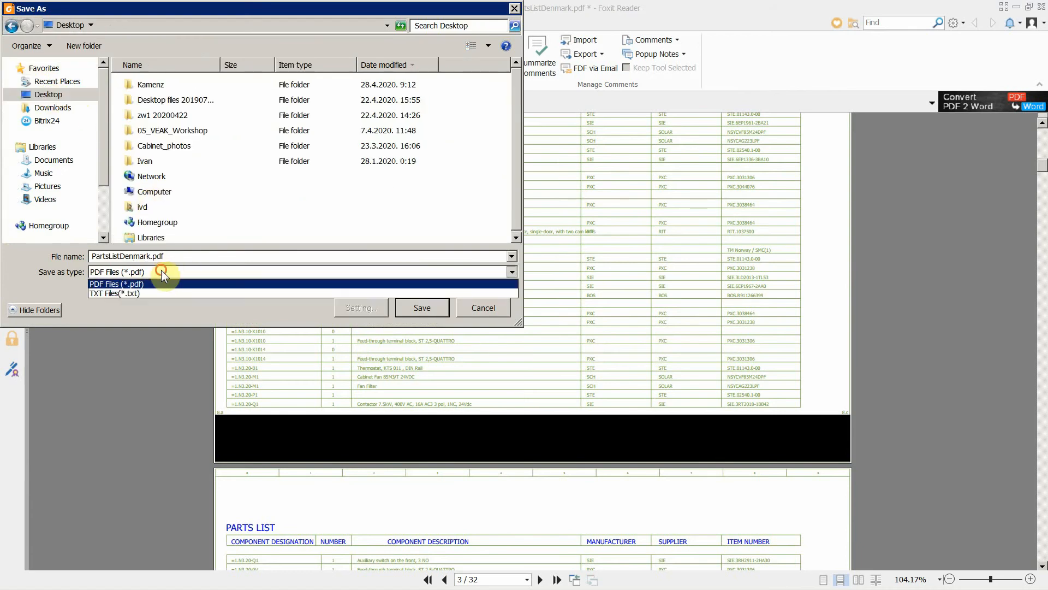
left_click(119, 292)
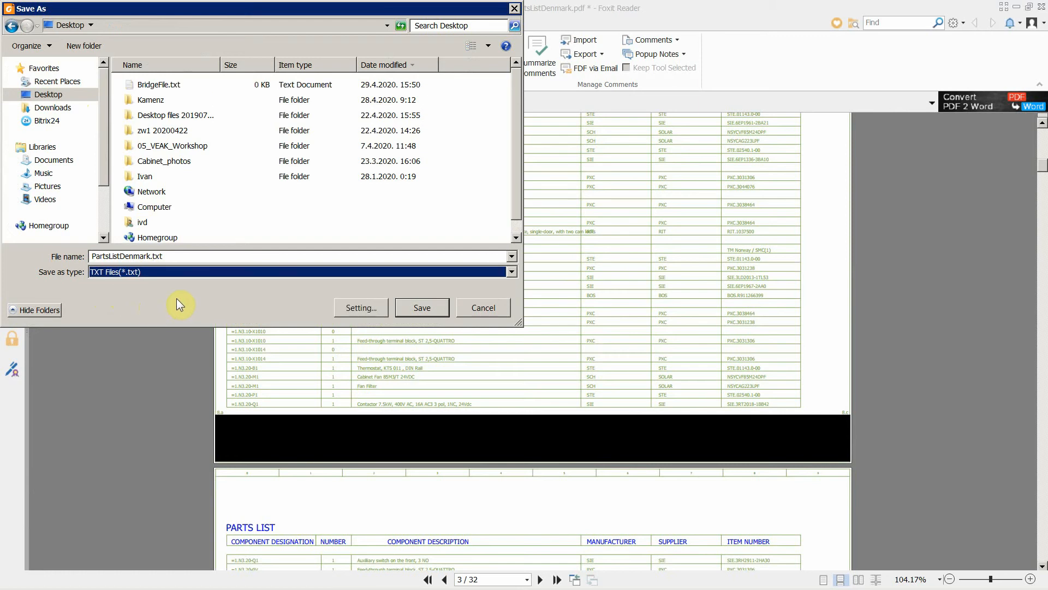
left_click(417, 308)
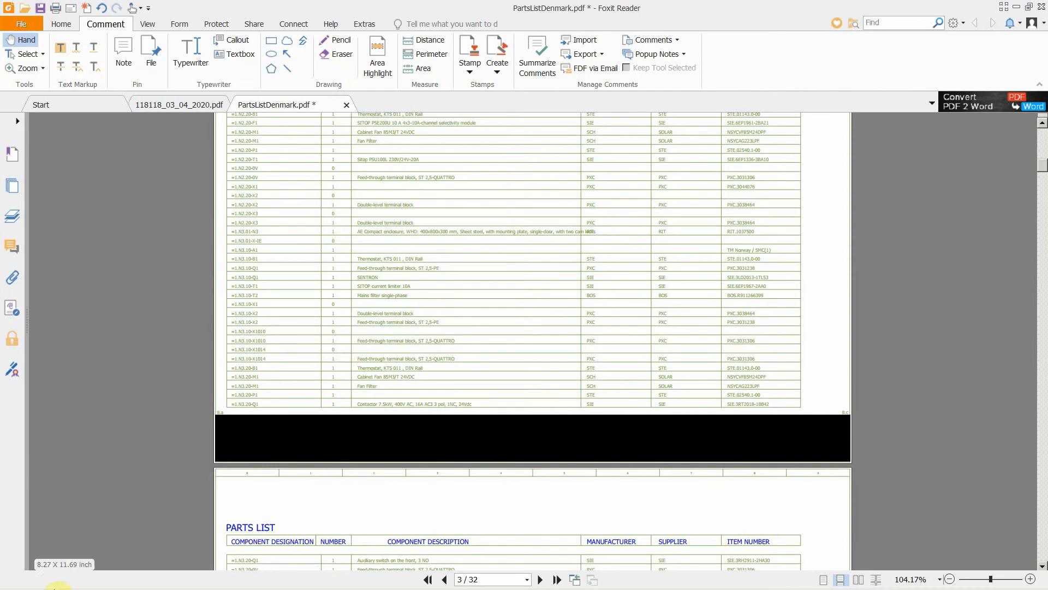
- Open PartsListDenmark.txt from the Desktop folder in Notepad and maximize its window
left_click(50, 581)
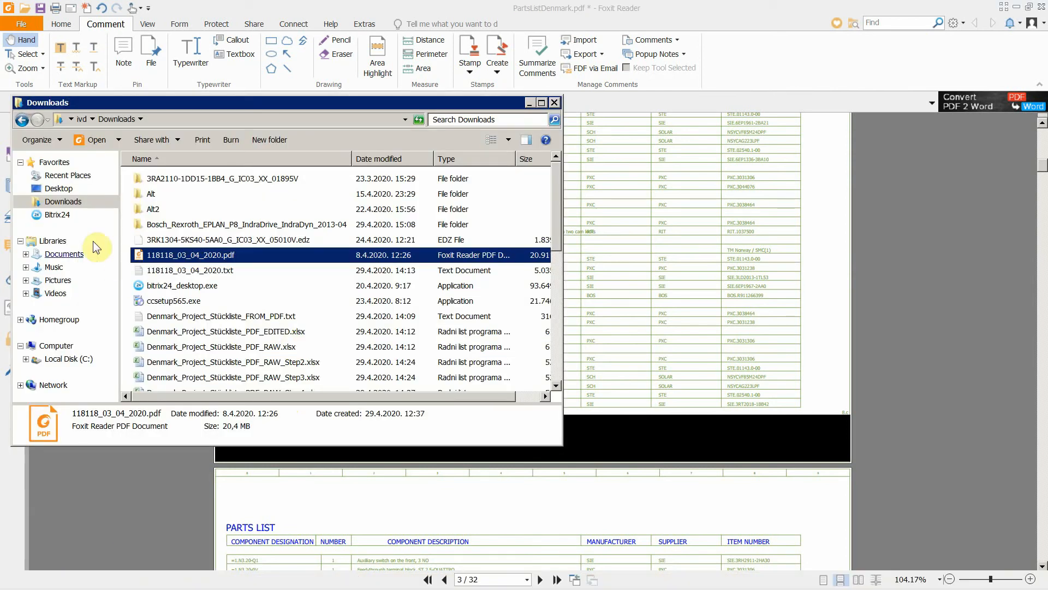
left_click(58, 188)
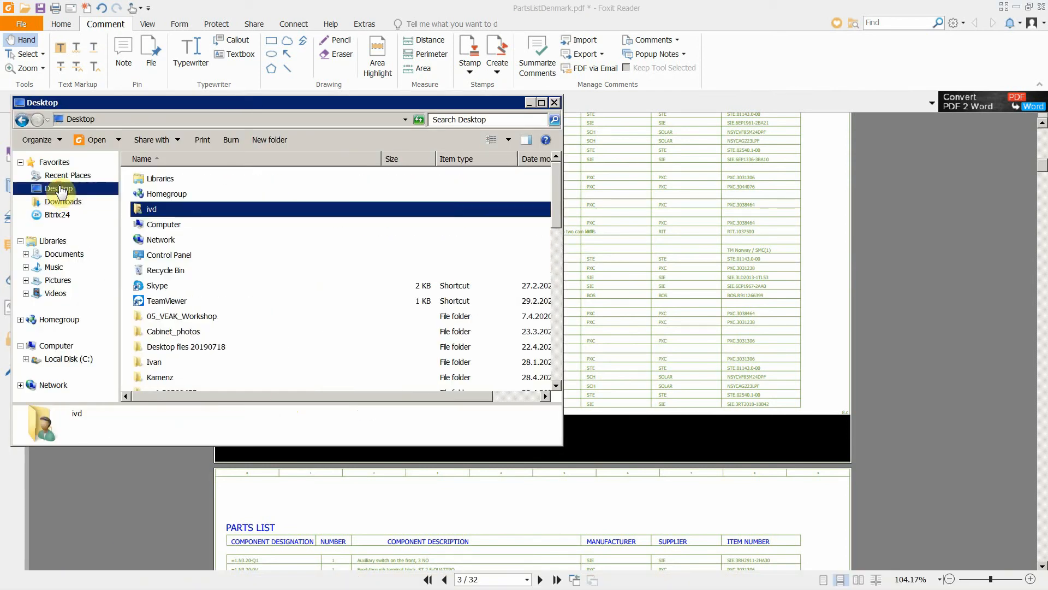
left_click(237, 335)
key("p")
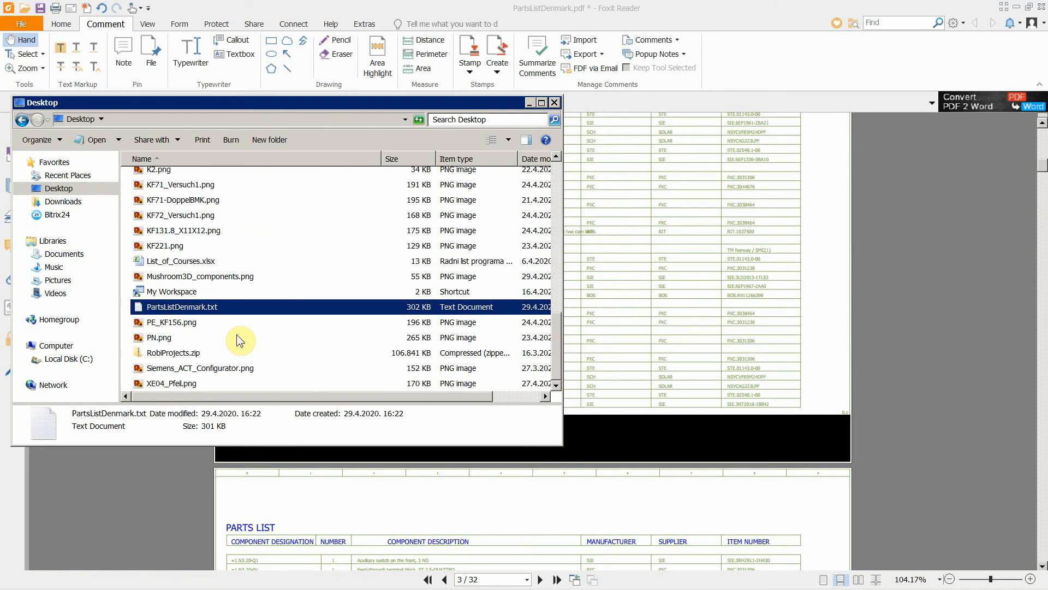
double_click(202, 308)
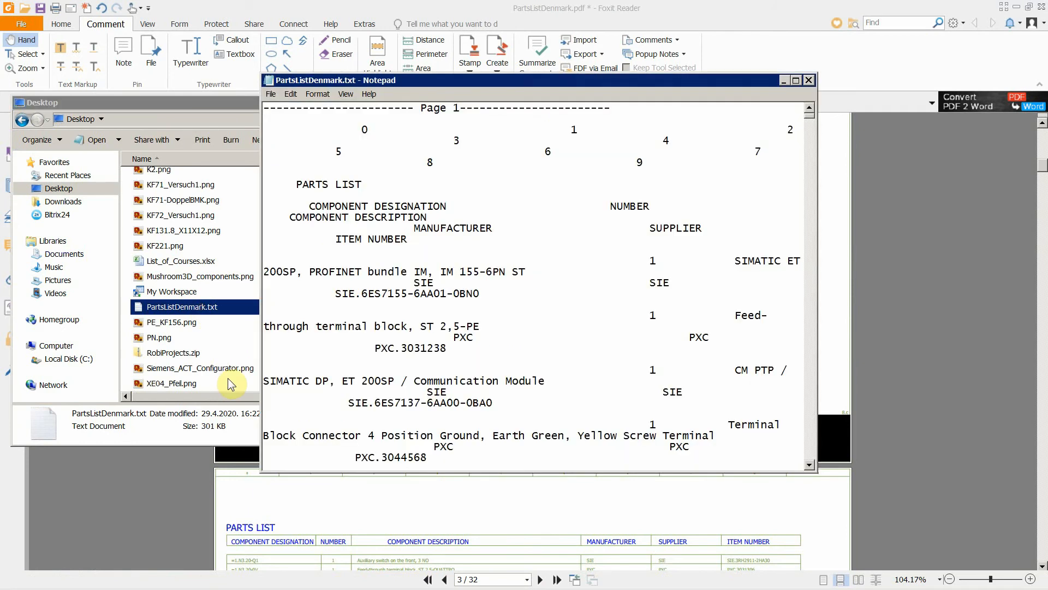
double_click(523, 83)
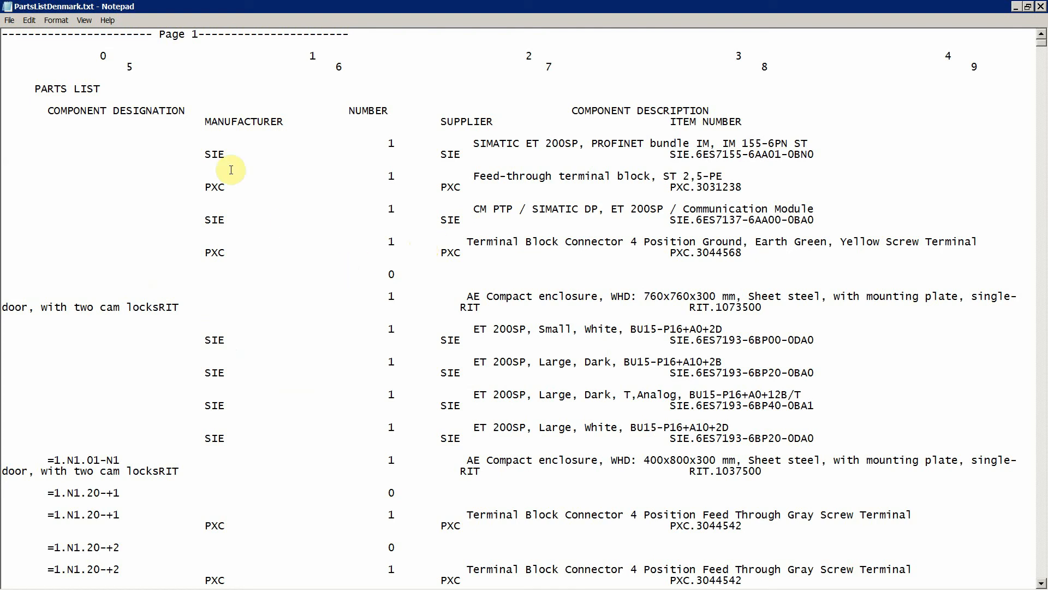
- Set the Notepad font size to 5
left_click(56, 20)
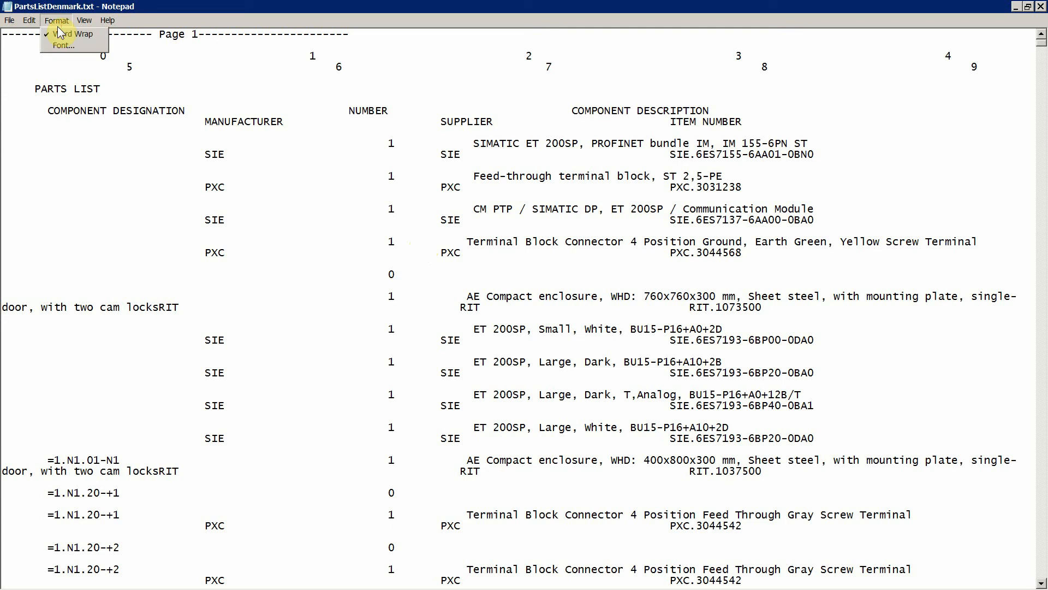
left_click(58, 46)
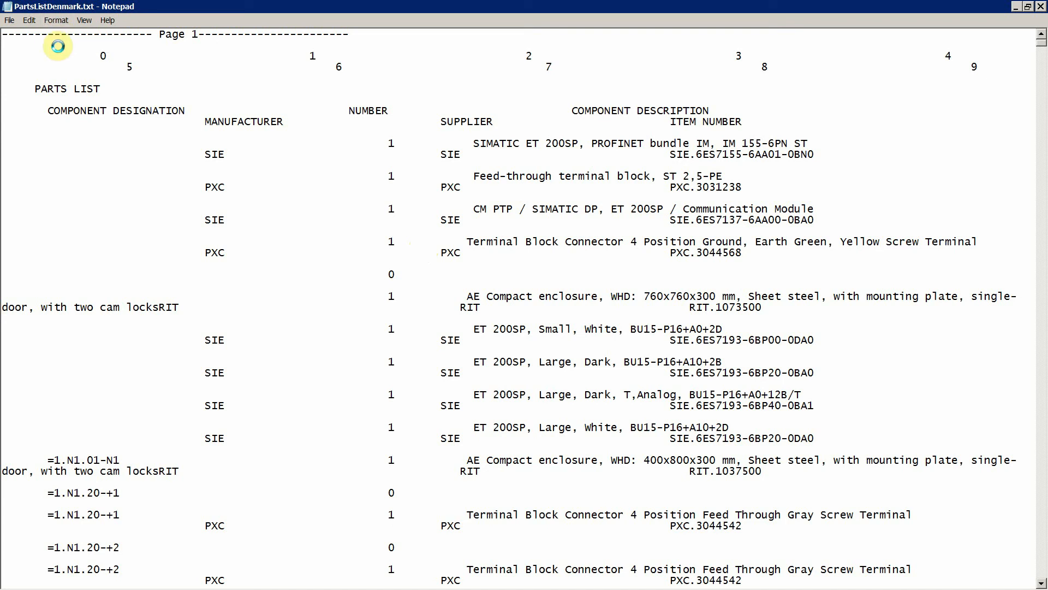
left_click(241, 146)
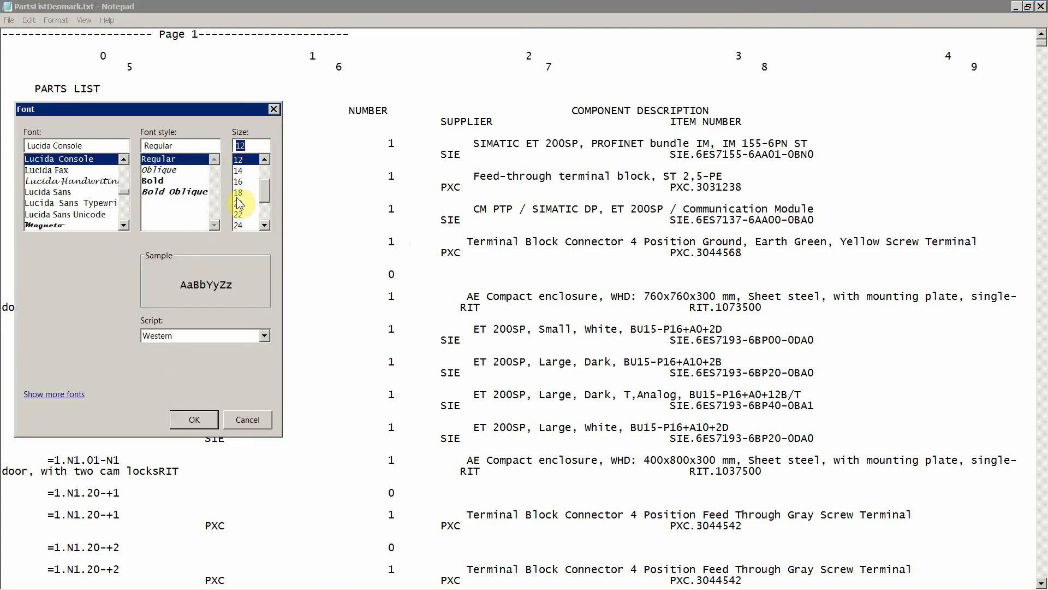
type("5")
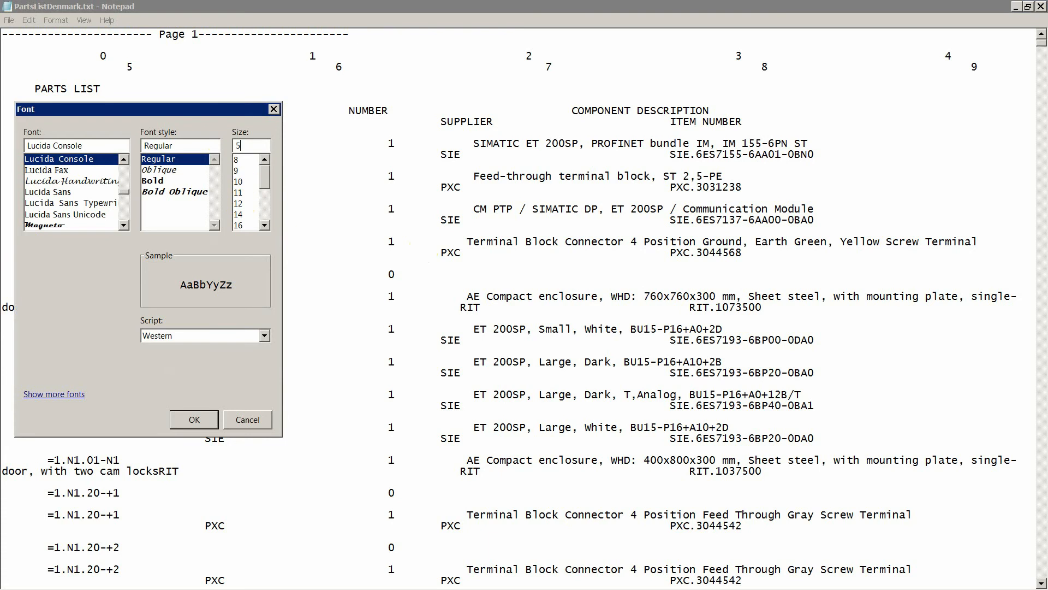
left_click(191, 417)
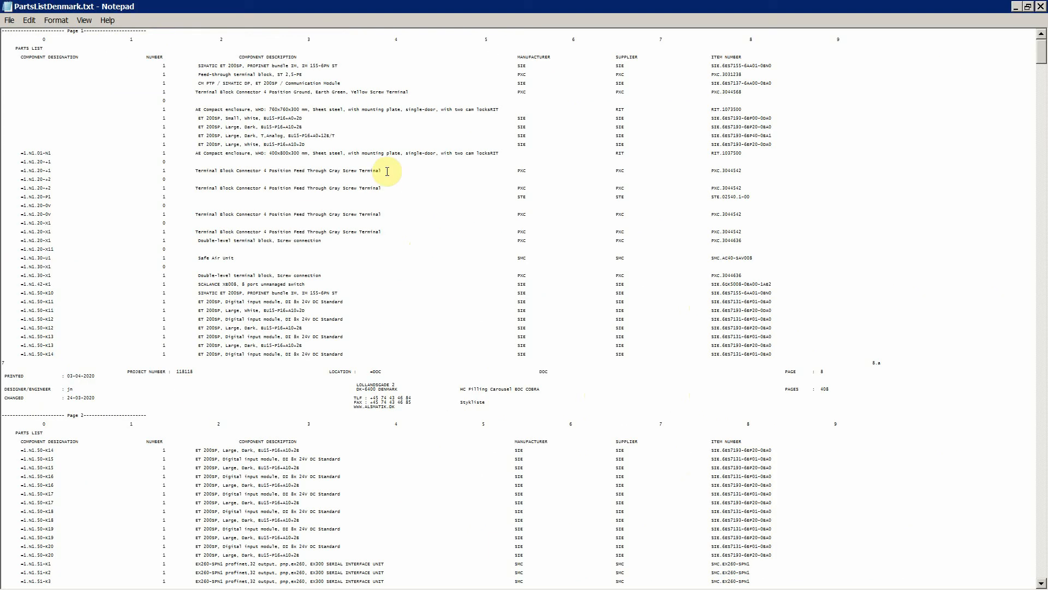
- Delete the Page 1 header block through the column titles, along with the blank space left above the first part row
scroll(388, 273, "up", 1)
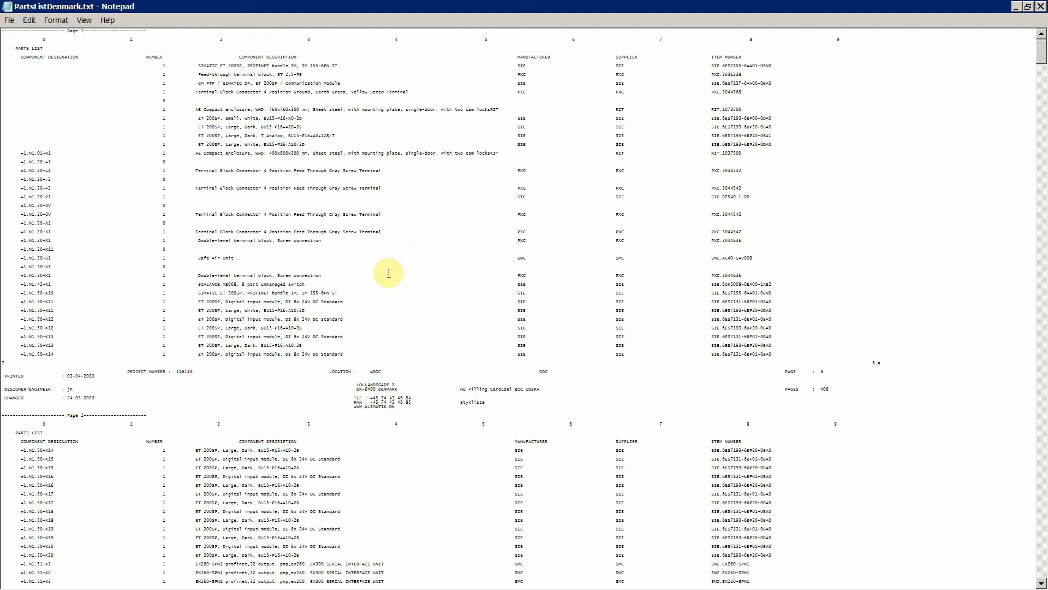
scroll(473, 390, "down", 3)
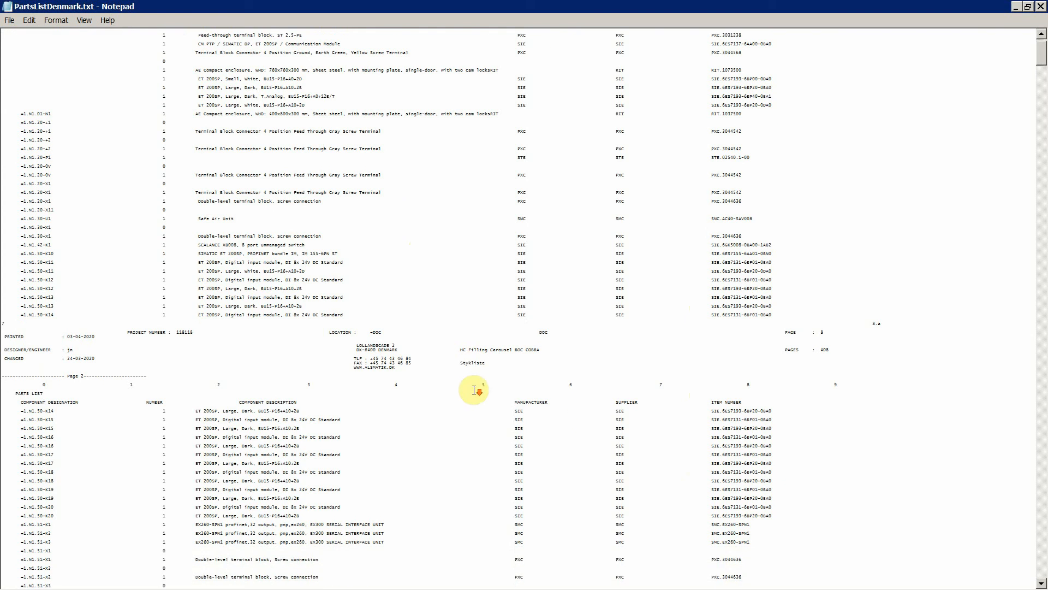
scroll(445, 380, "down", 3)
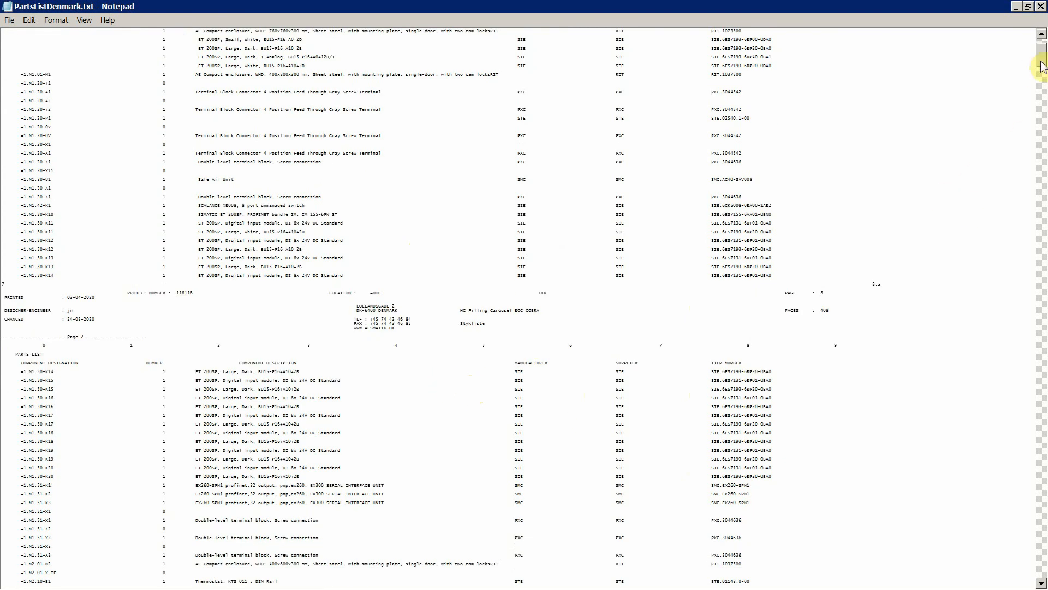
left_click_drag(1040, 70, 1015, 53)
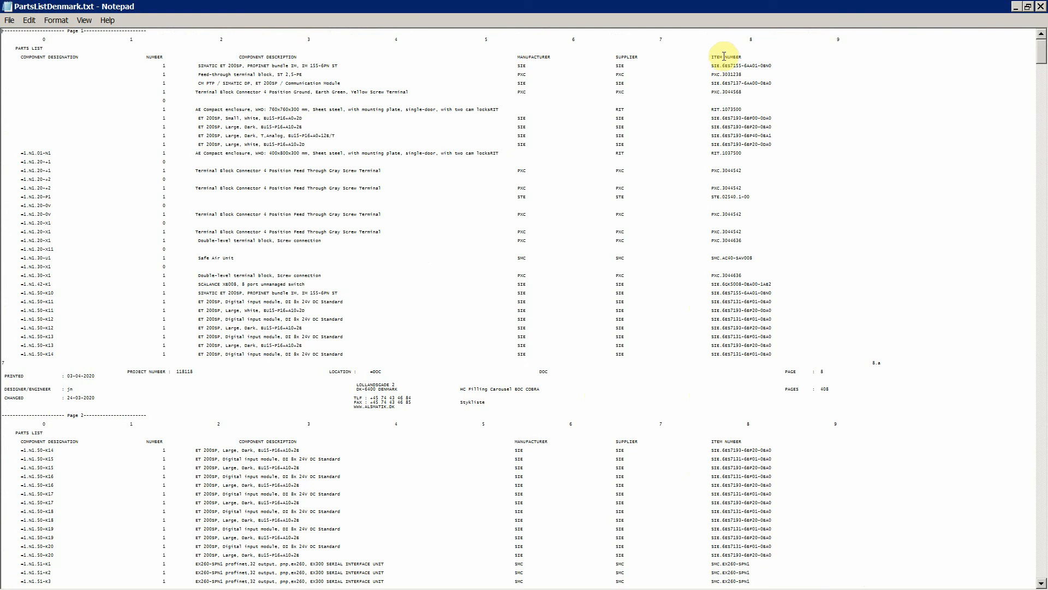
left_click_drag(747, 56, 2, 19)
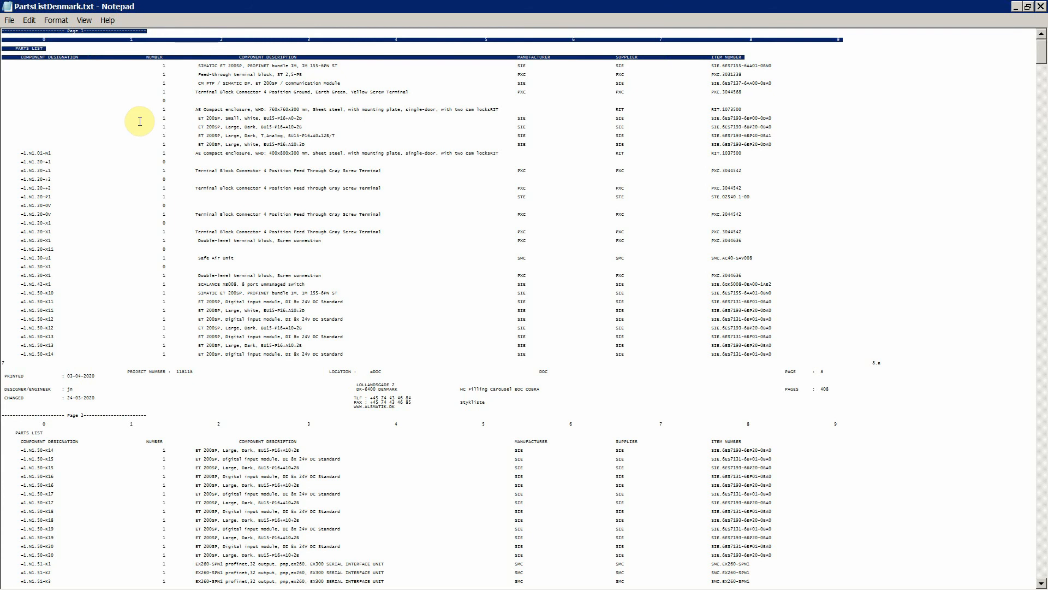
key("Delete")
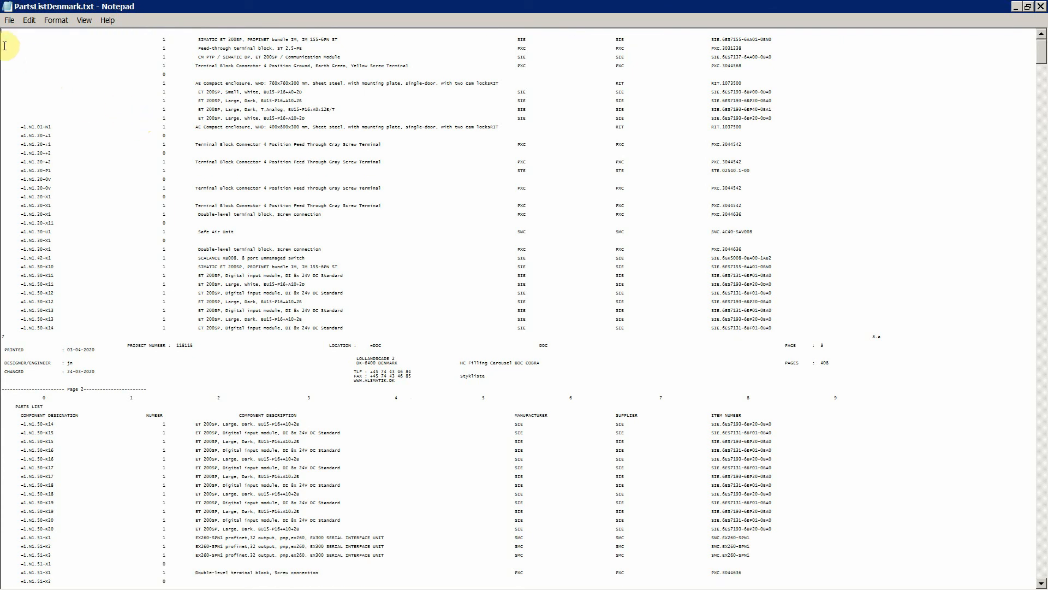
key("Delete")
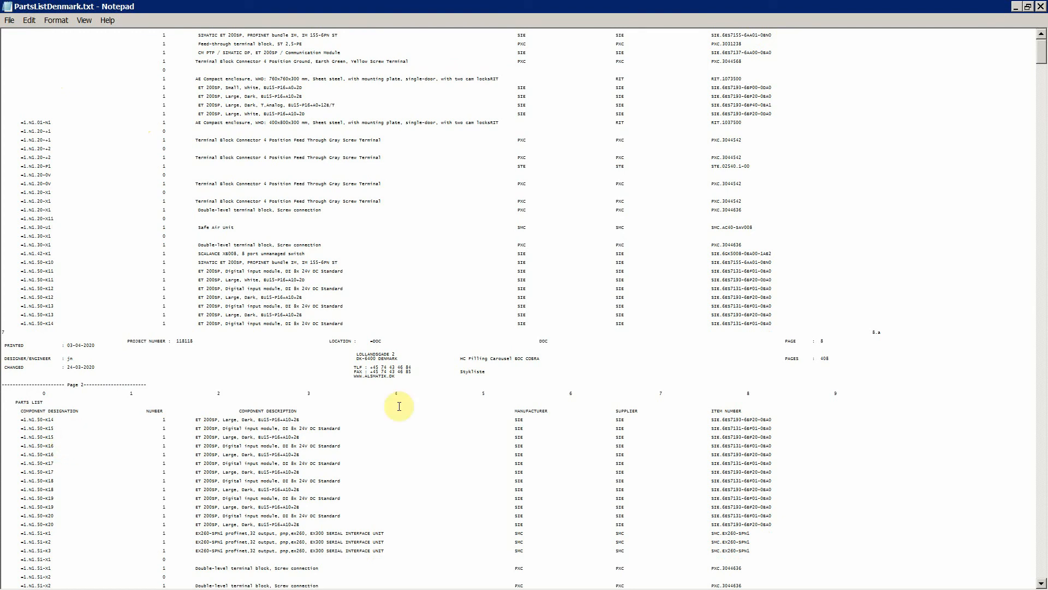
- Delete the footer block after the first page's rows together with the Page 2 header and column titles, closing the leftover blank line
left_click_drag(761, 412, 3, 330)
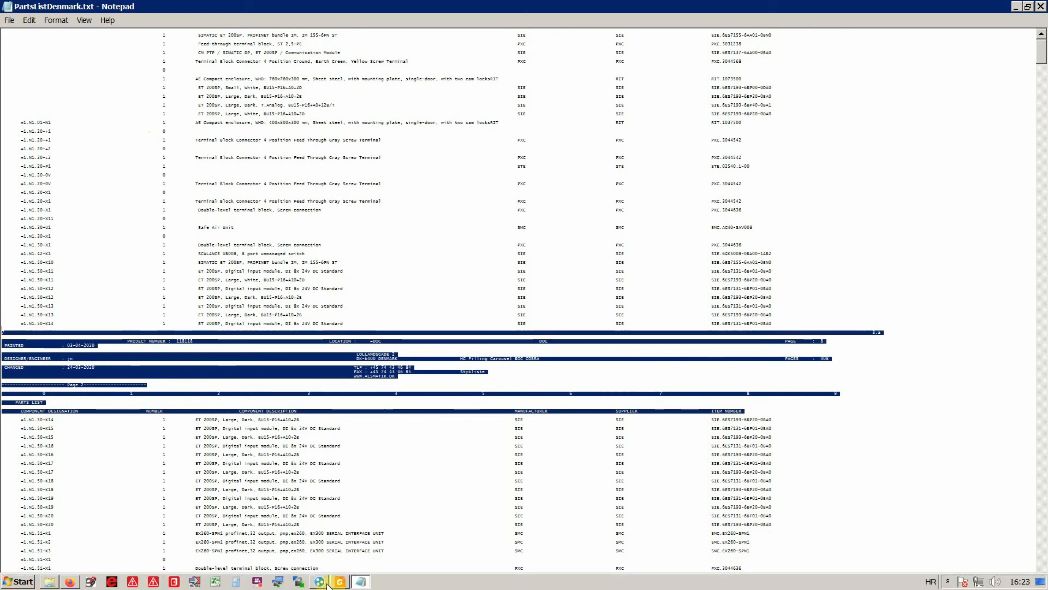
left_click(339, 581)
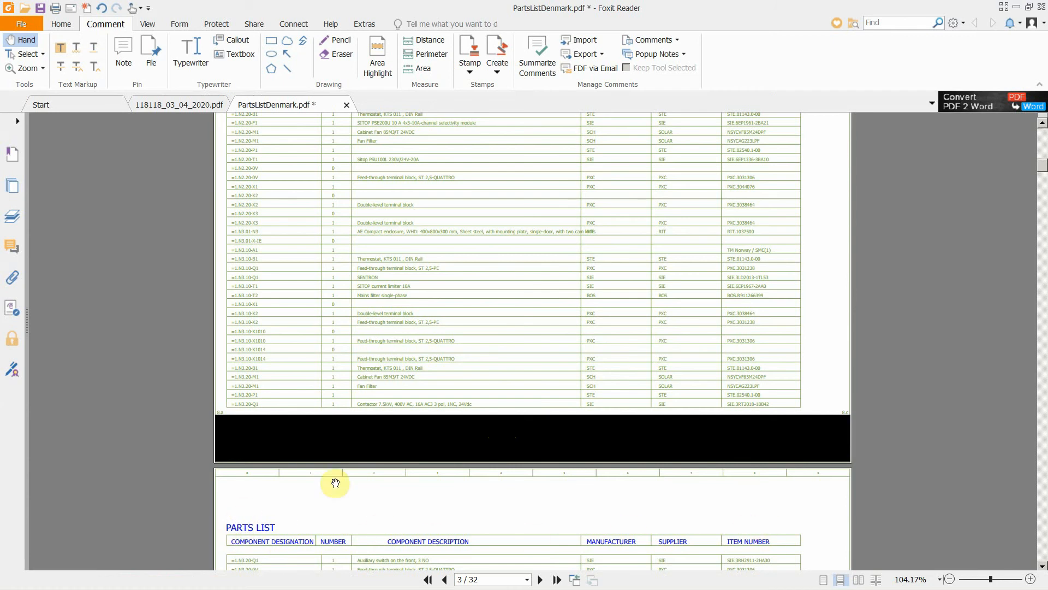
mouse_move(277, 587)
left_click(359, 581)
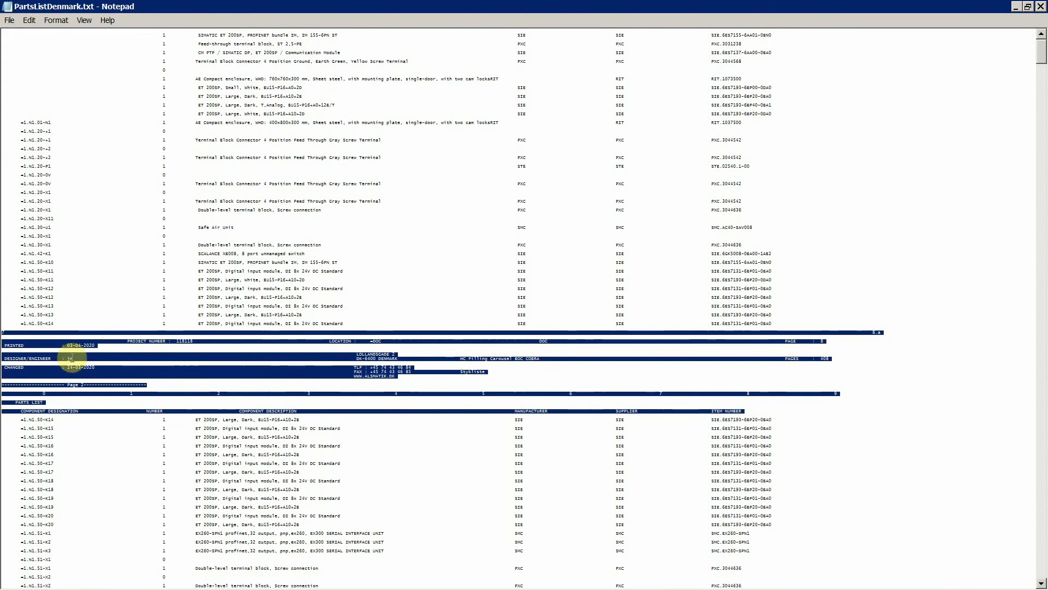
left_click(742, 410)
left_click_drag(759, 406, 363, 402)
left_click(538, 404)
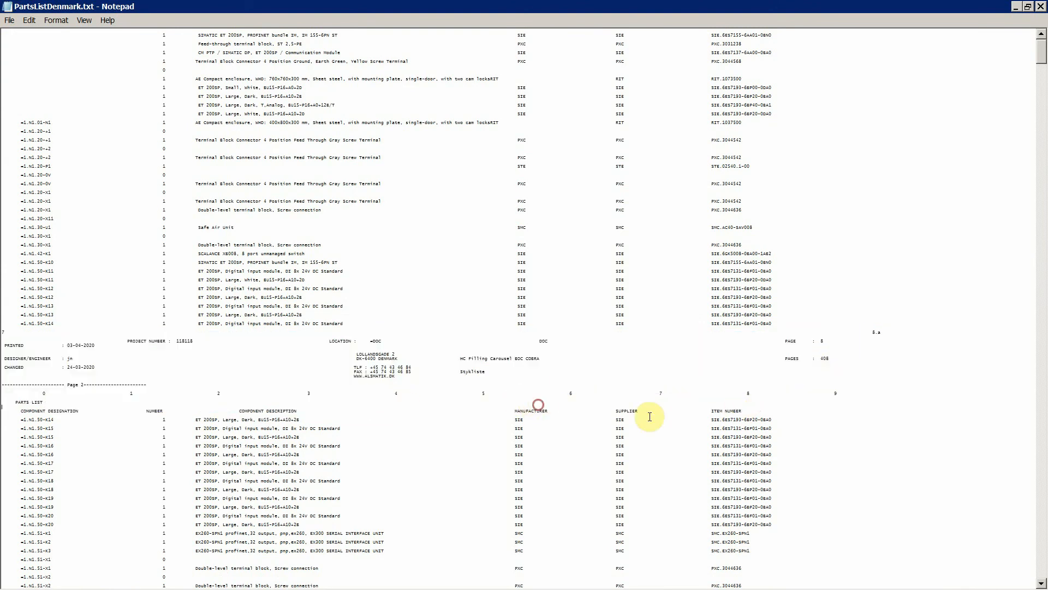
left_click(754, 407)
left_click_drag(753, 407, 9, 372)
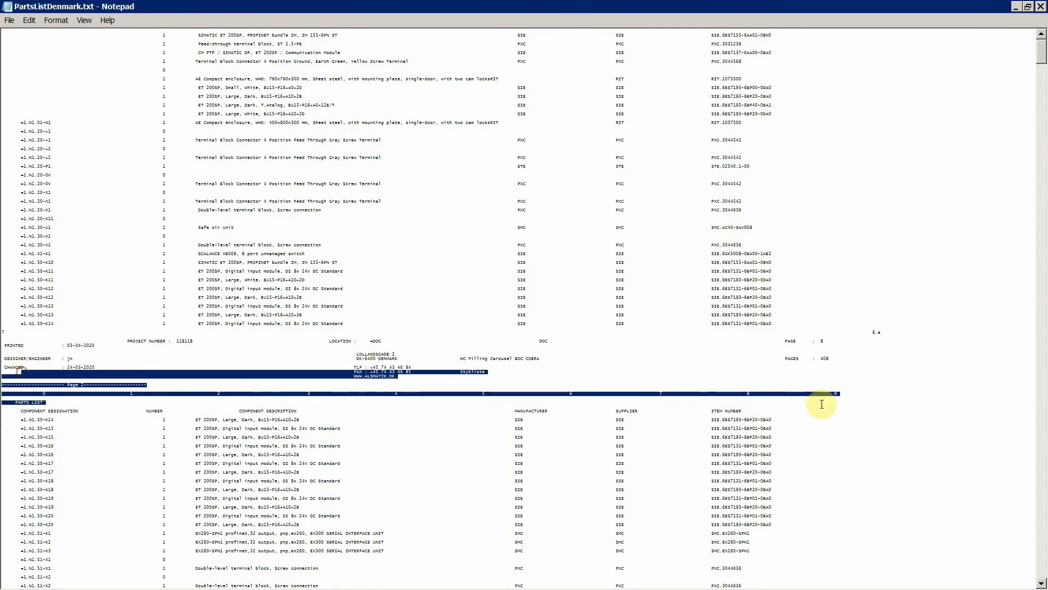
left_click(755, 411)
left_click_drag(754, 410, 24, 364)
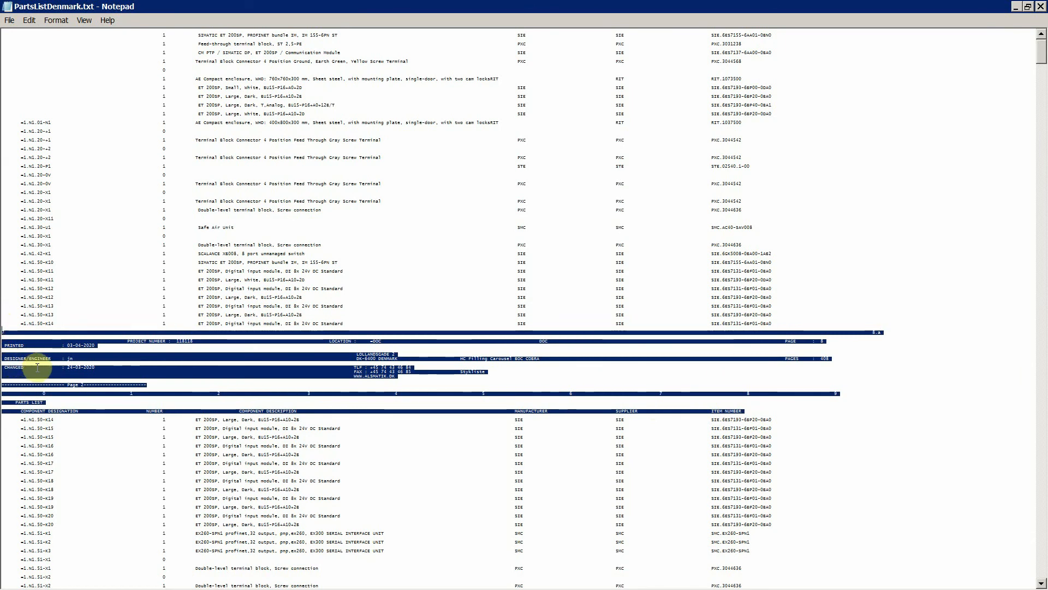
key("Delete")
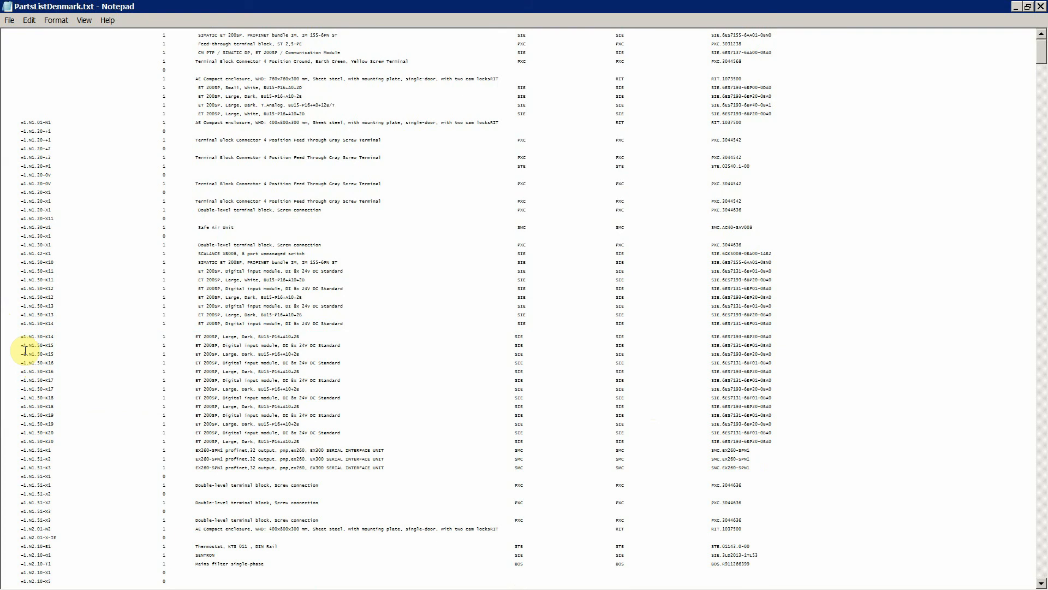
key("BackSpace")
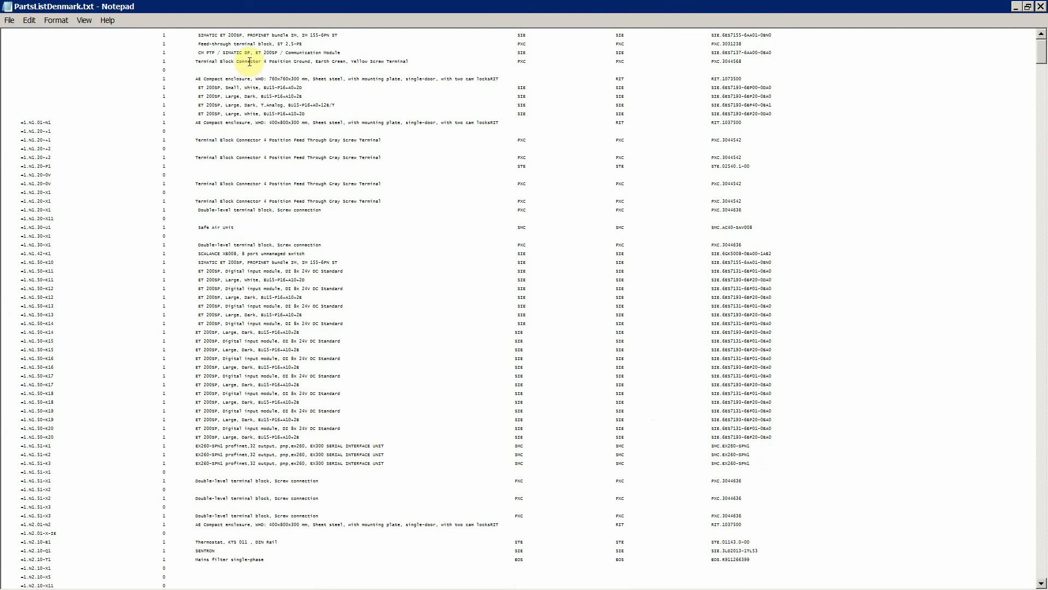
- Copy the entire text of PartsListDenmark.txt and paste it into cell A1 of the blank Excel workbook
scroll(274, 274, "down", 9)
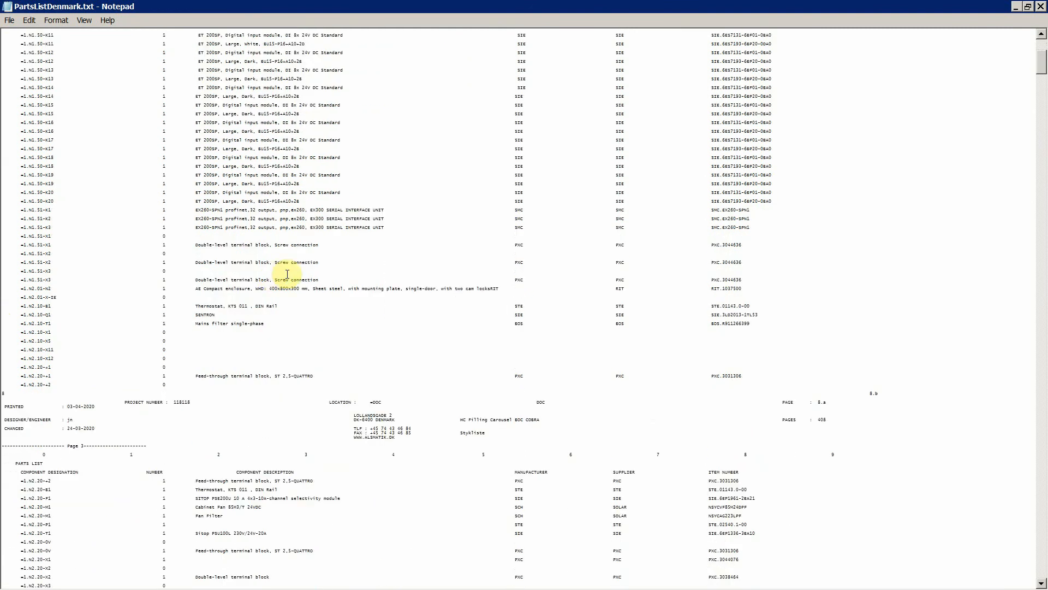
scroll(319, 436, "down", 4)
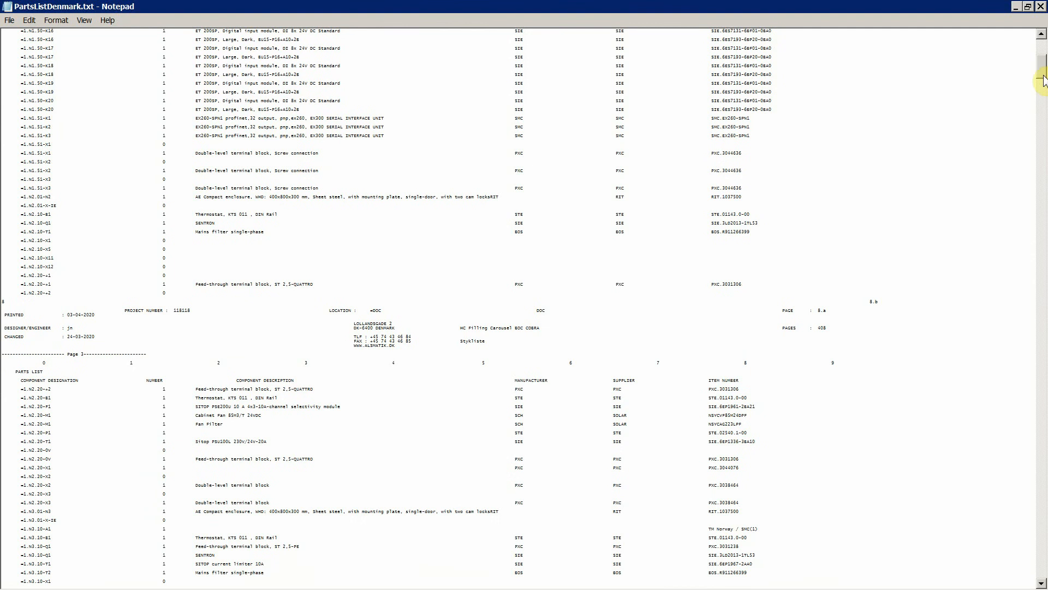
left_click_drag(1043, 81, 1043, 213)
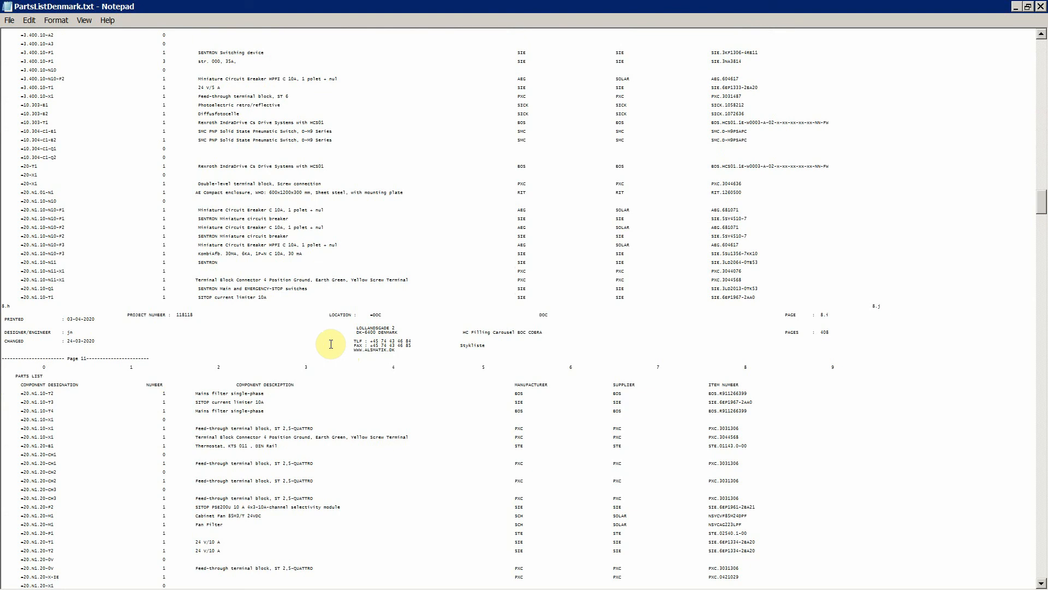
key("ctrl+a")
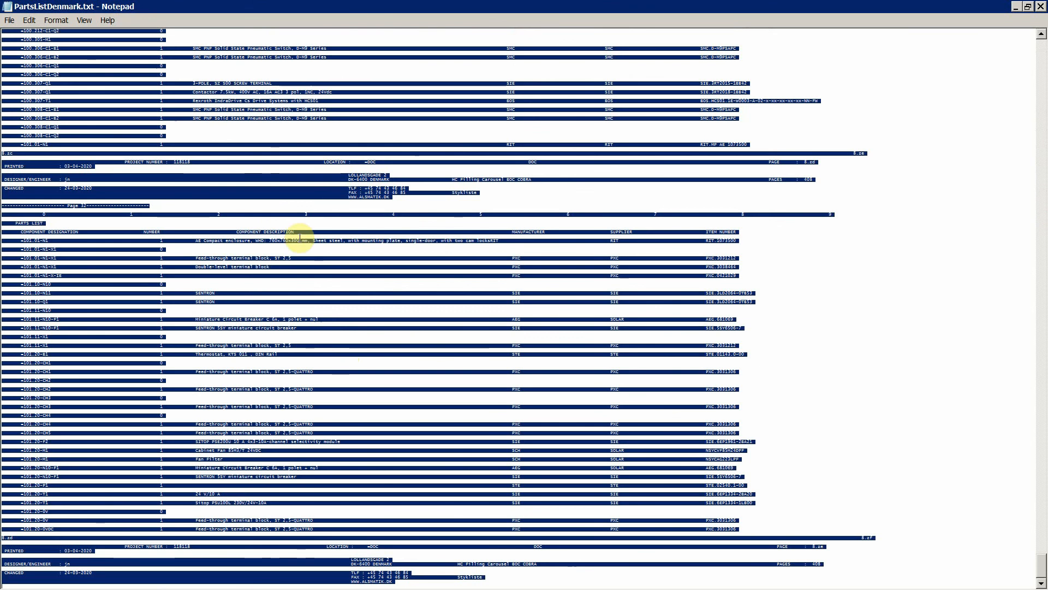
mouse_move(271, 588)
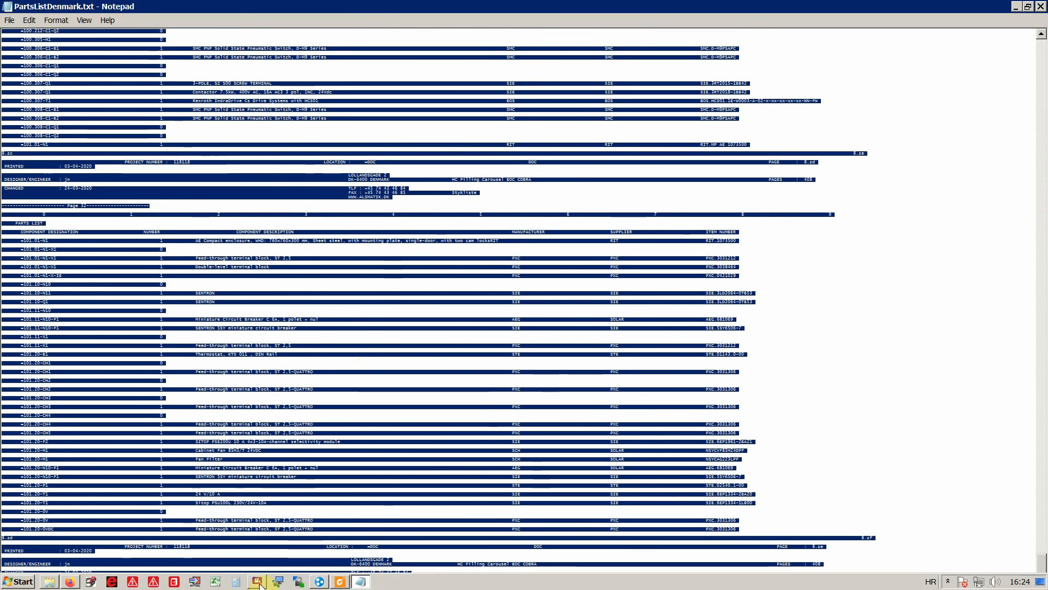
left_click(224, 583)
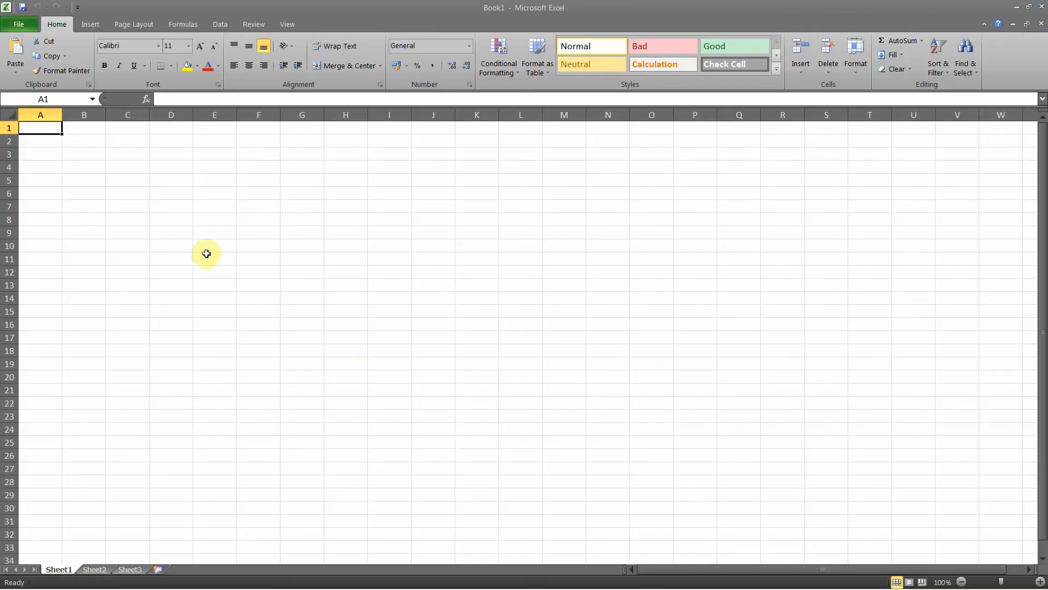
key("ctrl+v")
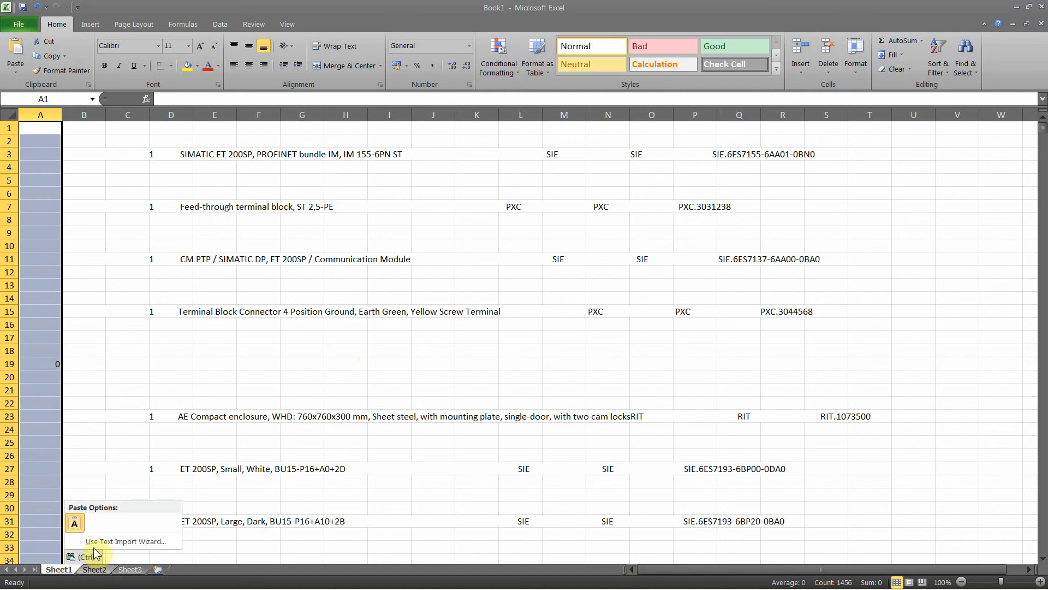
- Reimport the pasted text with the Text Import Wizard as Fixed width data and proceed to the column break settings
left_click(133, 546)
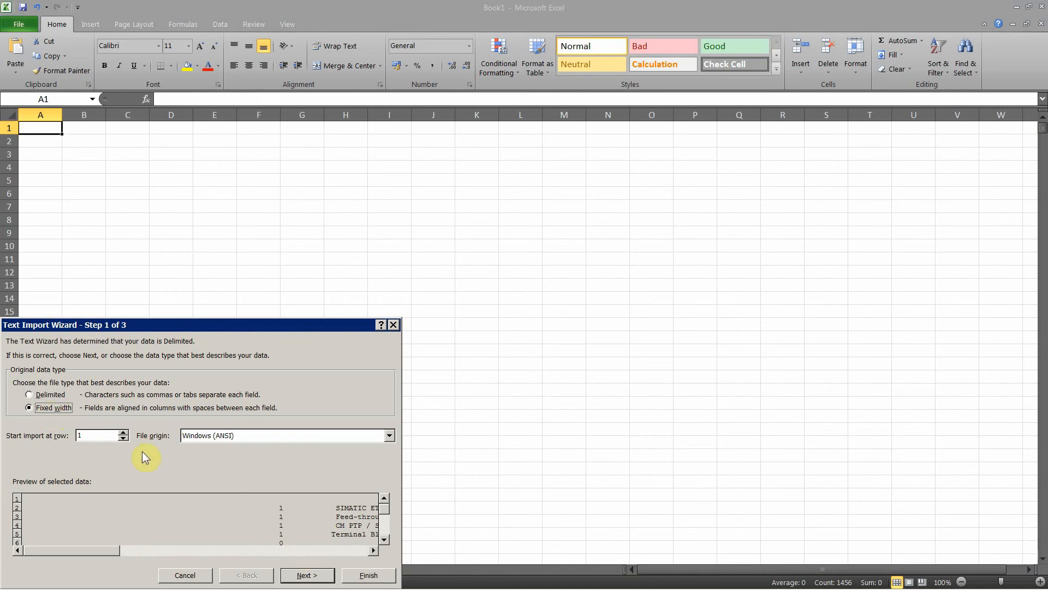
left_click(294, 574)
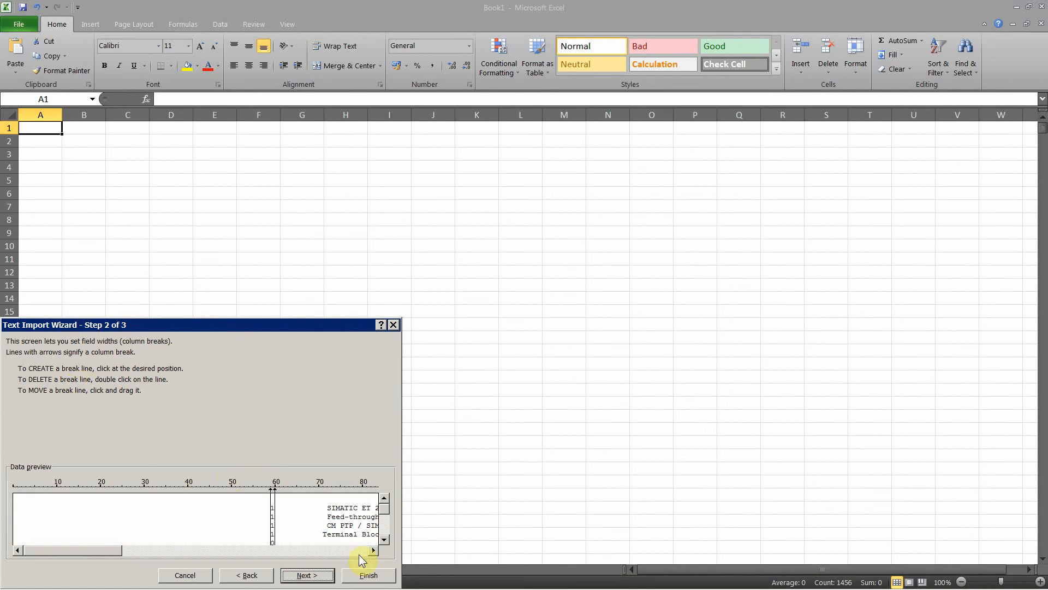
scroll(386, 541, "down", 3)
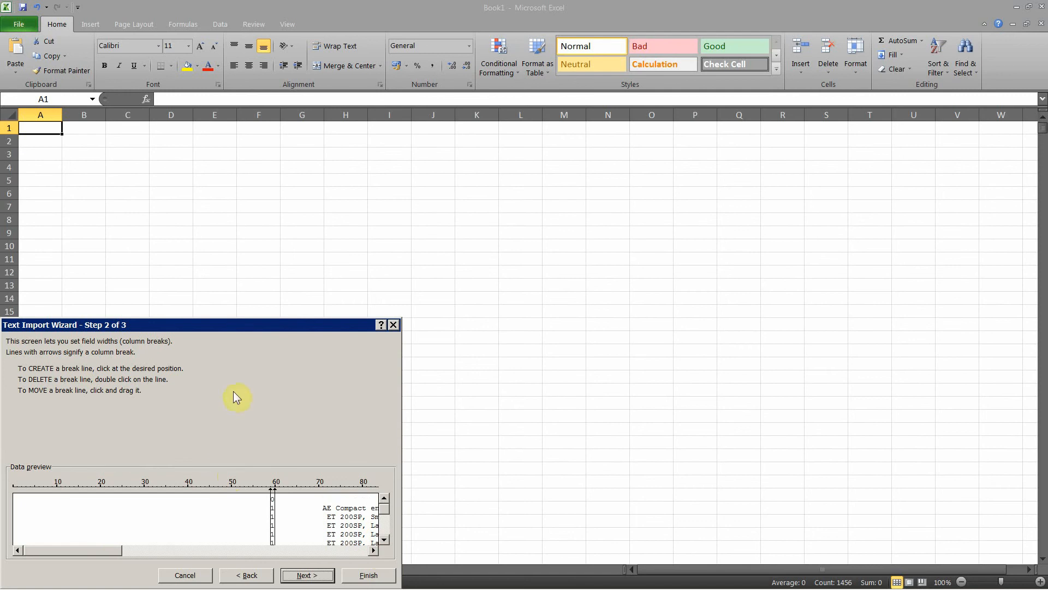
left_click_drag(240, 334, 316, 199)
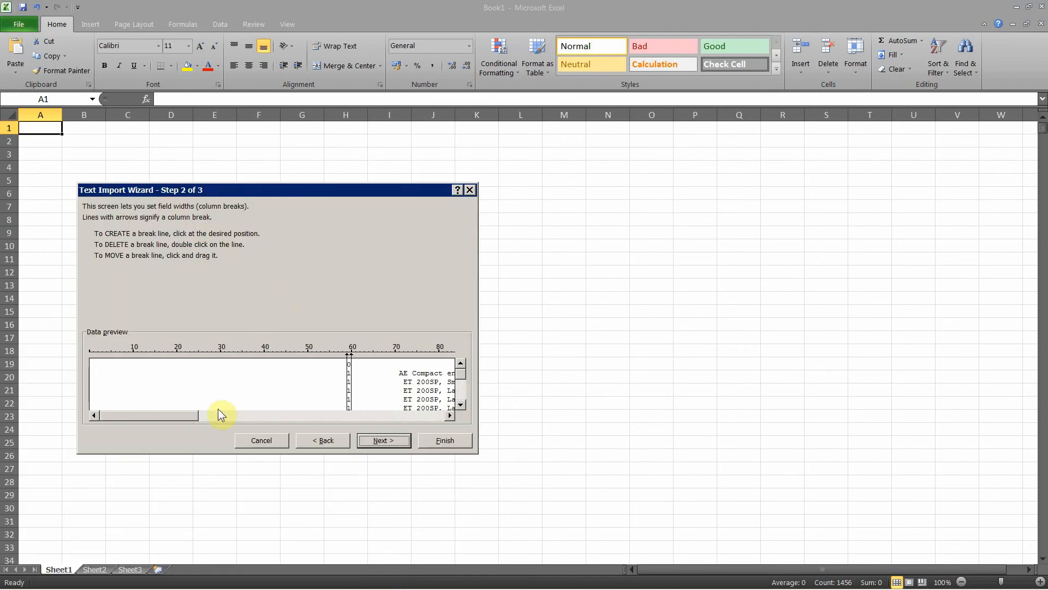
- Examine the suggested column breaks across the full width of the data preview, comparing them with the part descriptions and manufacturer codes
left_click(450, 417)
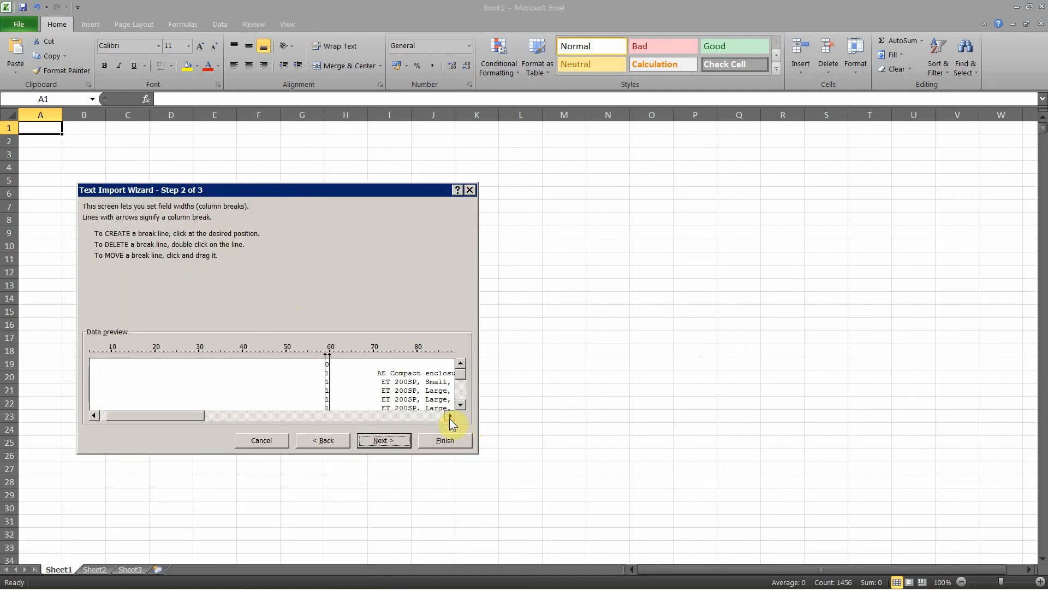
left_click_drag(450, 418, 450, 418)
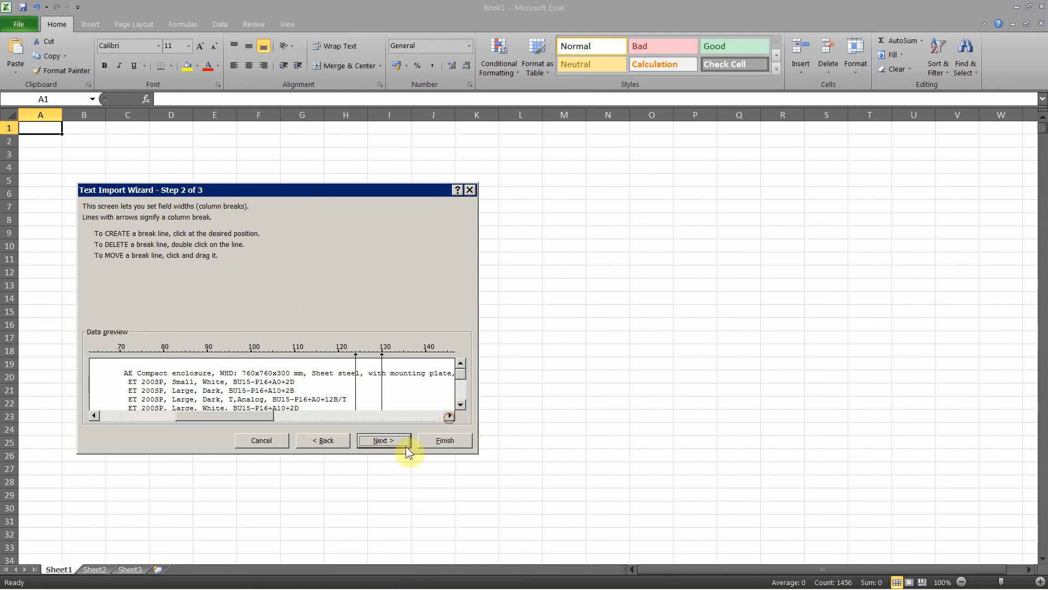
left_click(465, 404)
left_click_drag(465, 404, 465, 404)
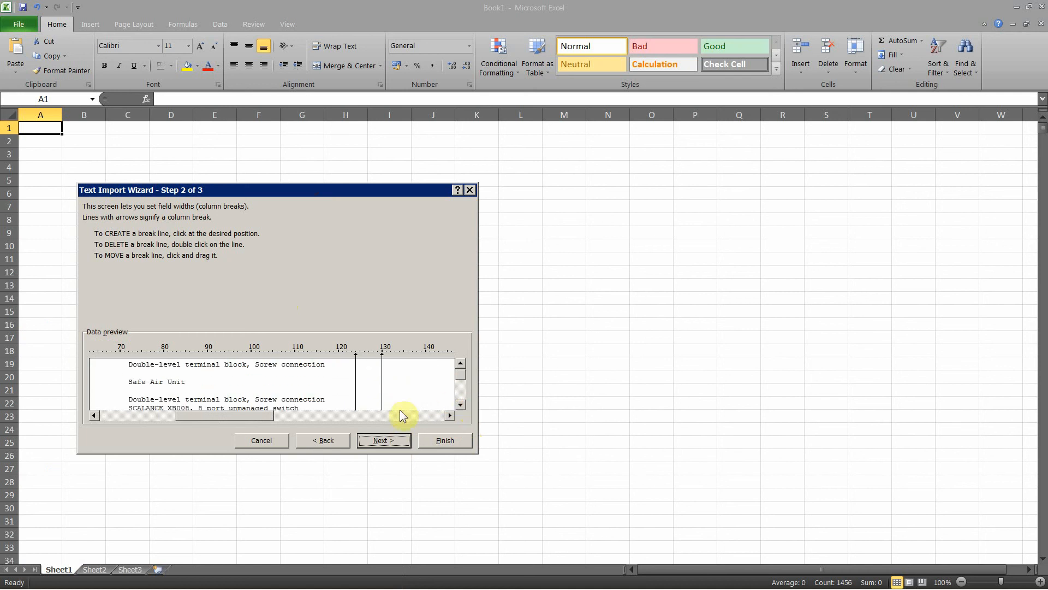
left_click_drag(251, 415, 349, 413)
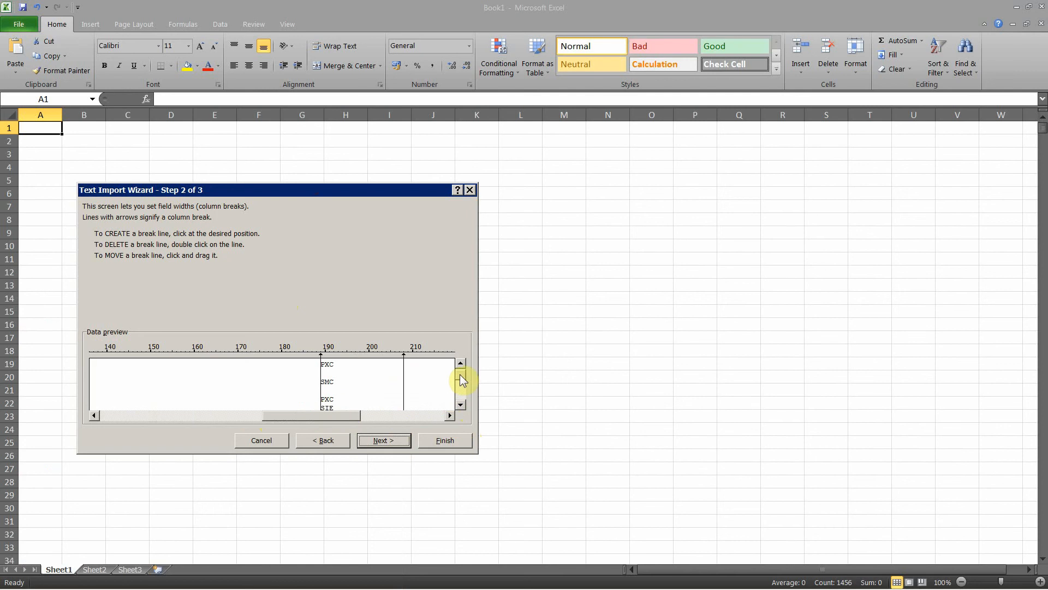
left_click_drag(463, 372, 462, 352)
left_click_drag(93, 415, 97, 419)
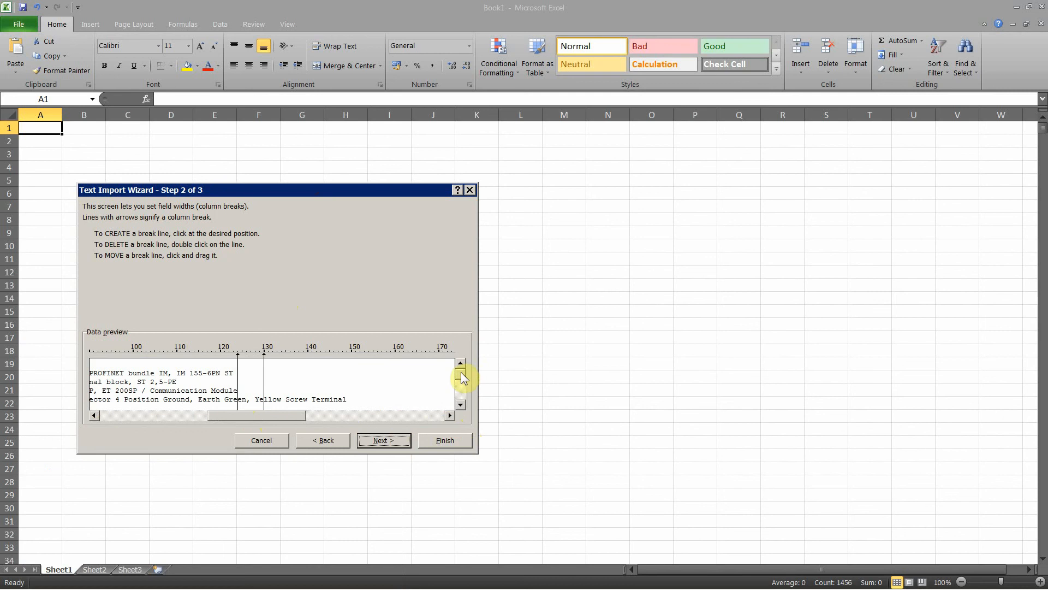
left_click_drag(238, 417, 107, 417)
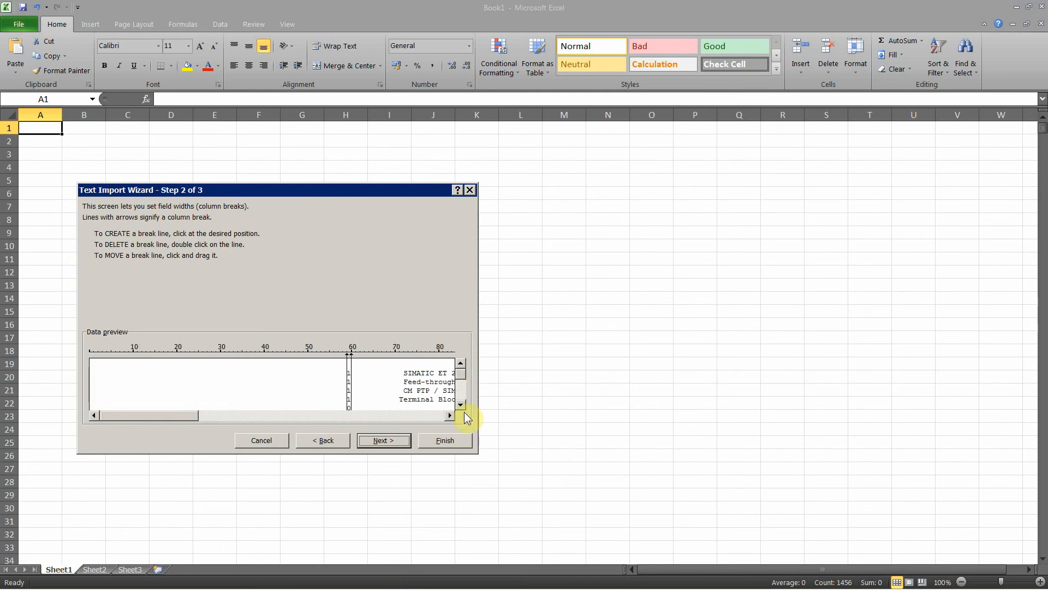
- Remove the two column breaks near positions 124 and 130 that cut through the component descriptions
left_click(461, 404)
left_click(461, 405)
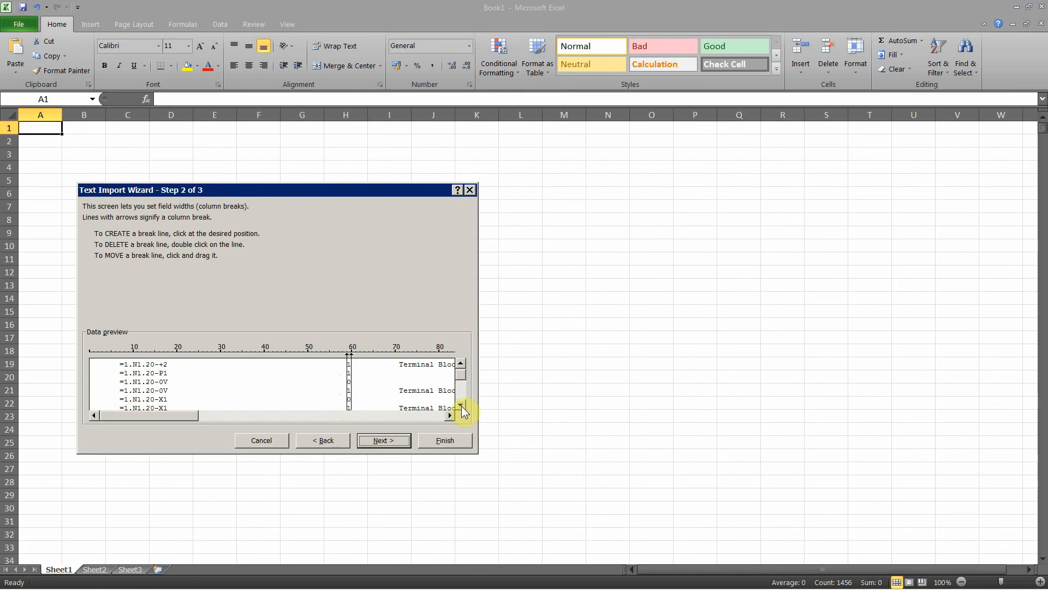
left_click(461, 406)
left_click(449, 416)
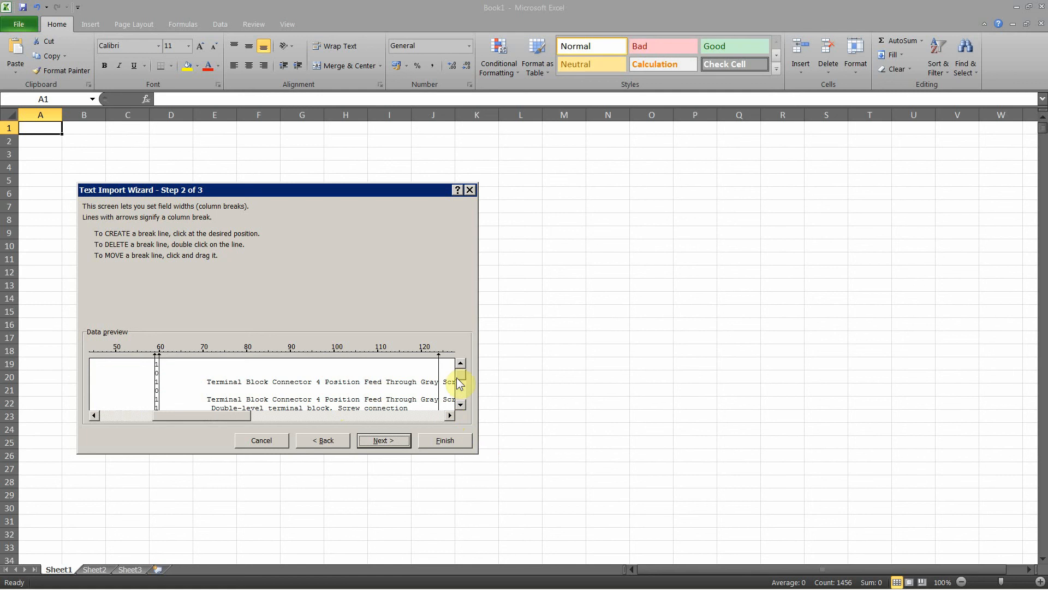
left_click(450, 416)
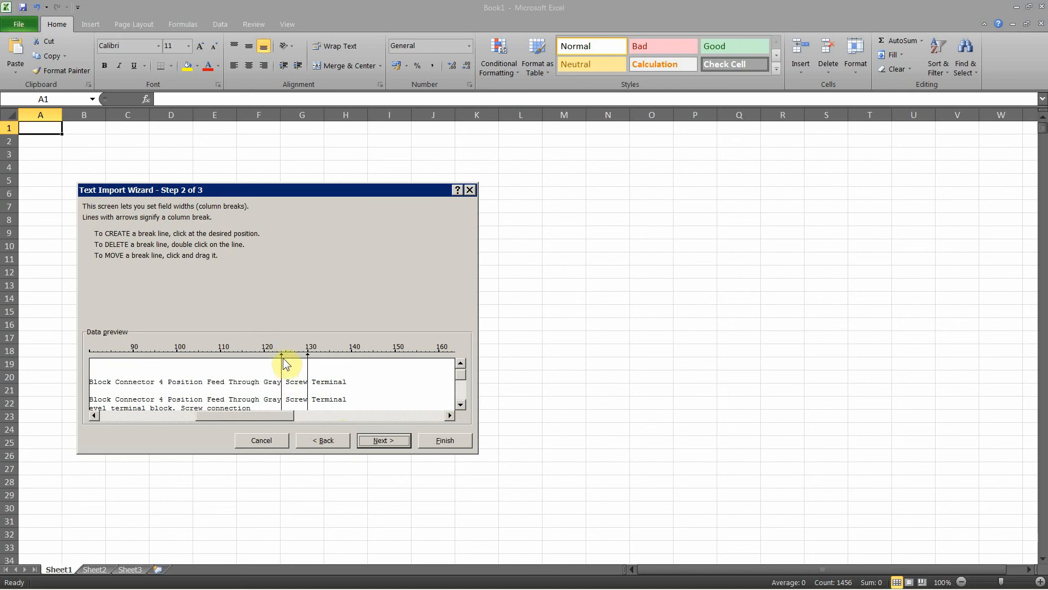
left_click_drag(283, 361, 311, 368)
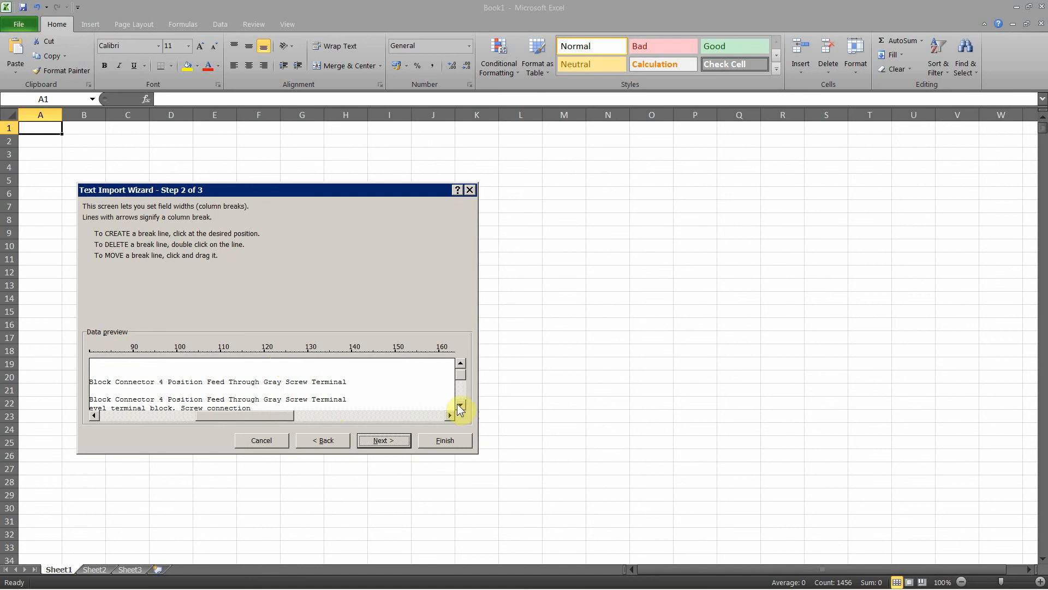
- Check the remaining breaks around the manufacturer, supplier and item number columns and finish the import with the General column format
left_click_drag(448, 415, 453, 414)
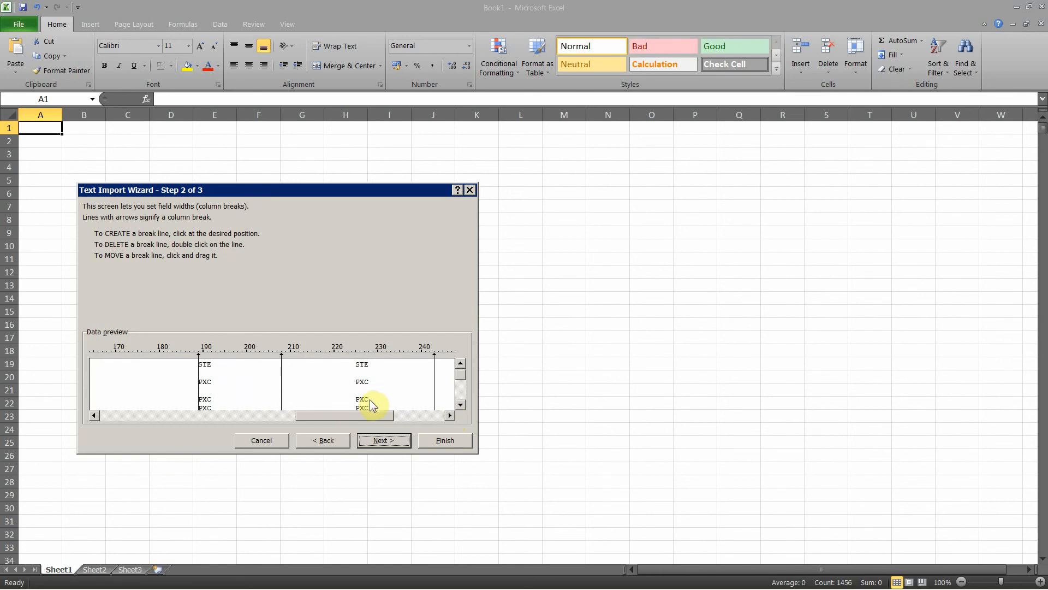
left_click_drag(448, 415, 448, 412)
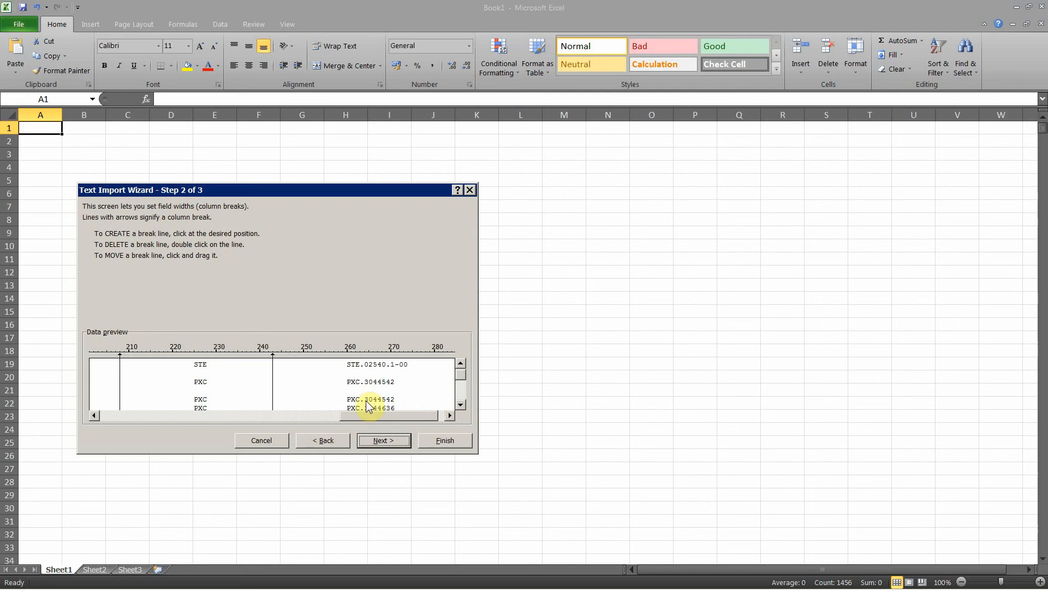
left_click(381, 440)
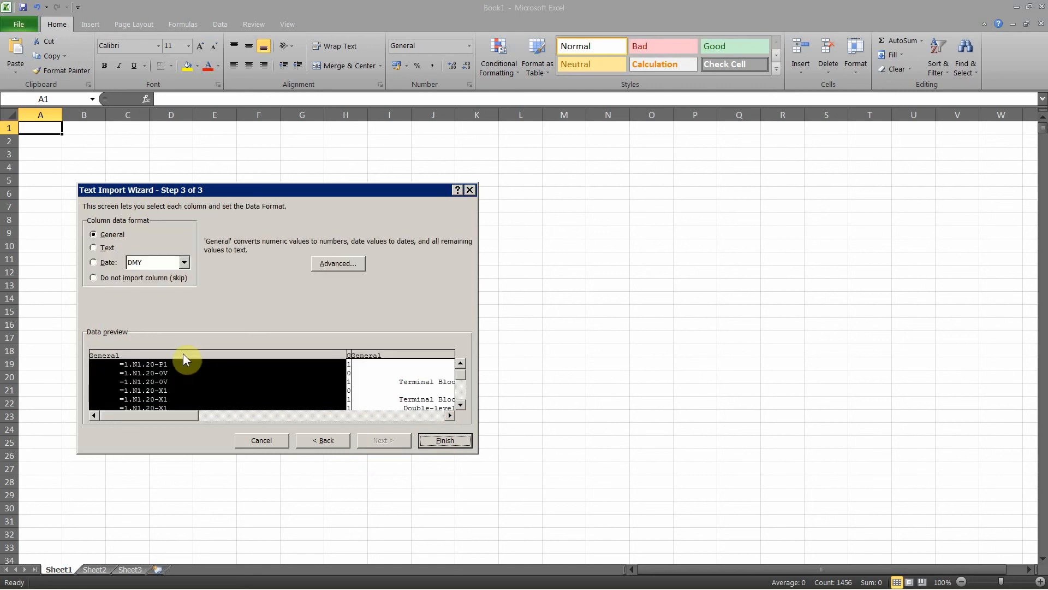
left_click(443, 441)
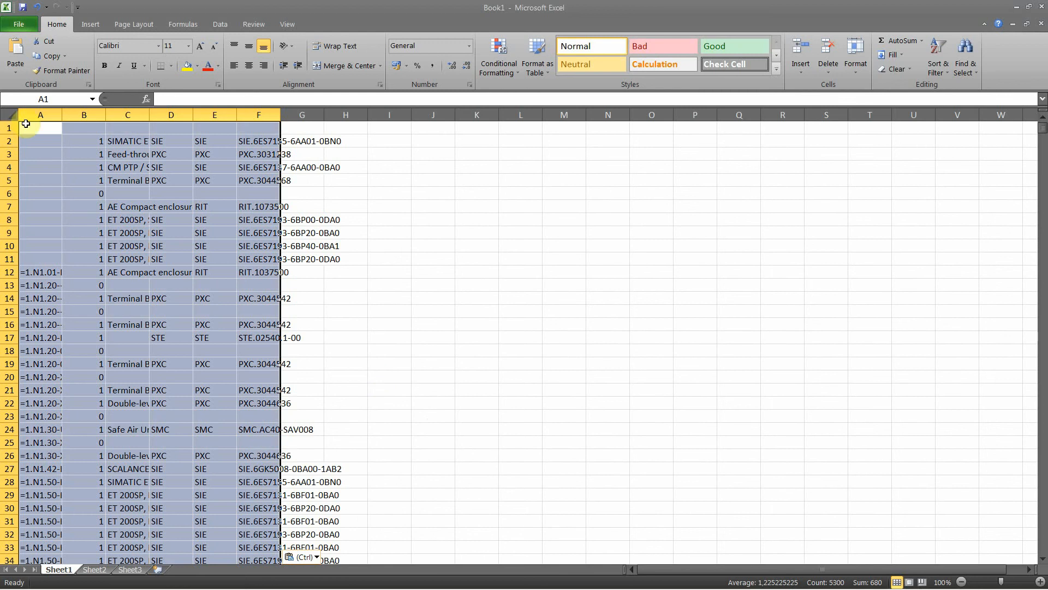
- Autofit the widths of all columns on Sheet1 to their contents
left_click(11, 115)
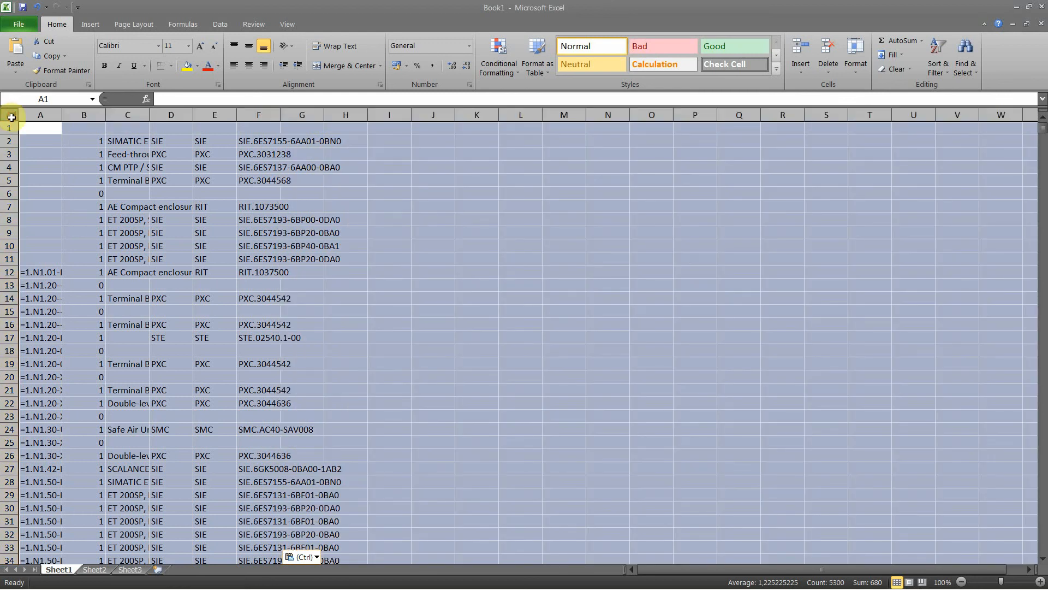
double_click(62, 115)
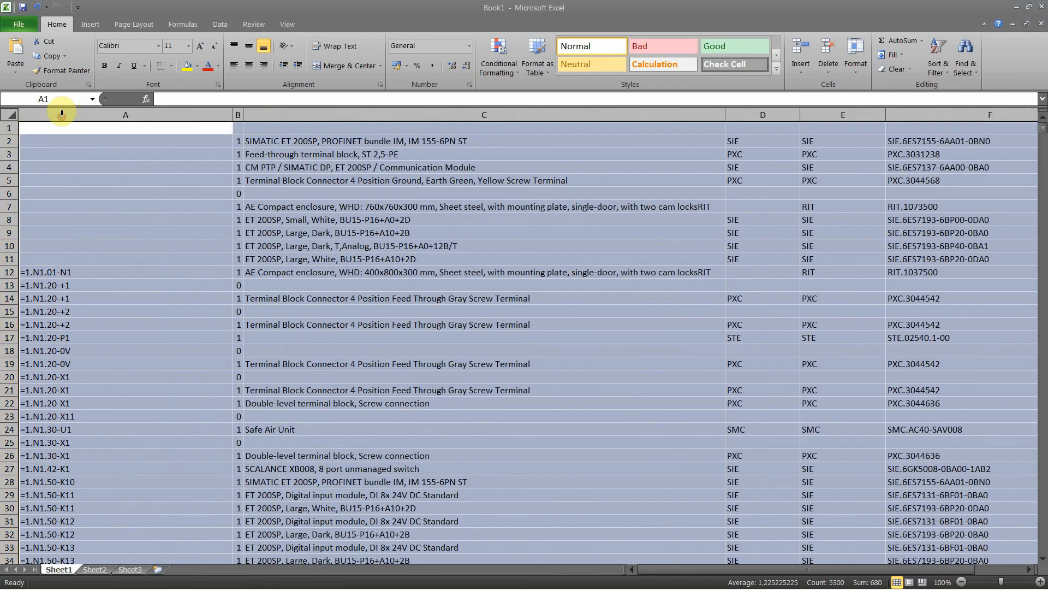
left_click(178, 180)
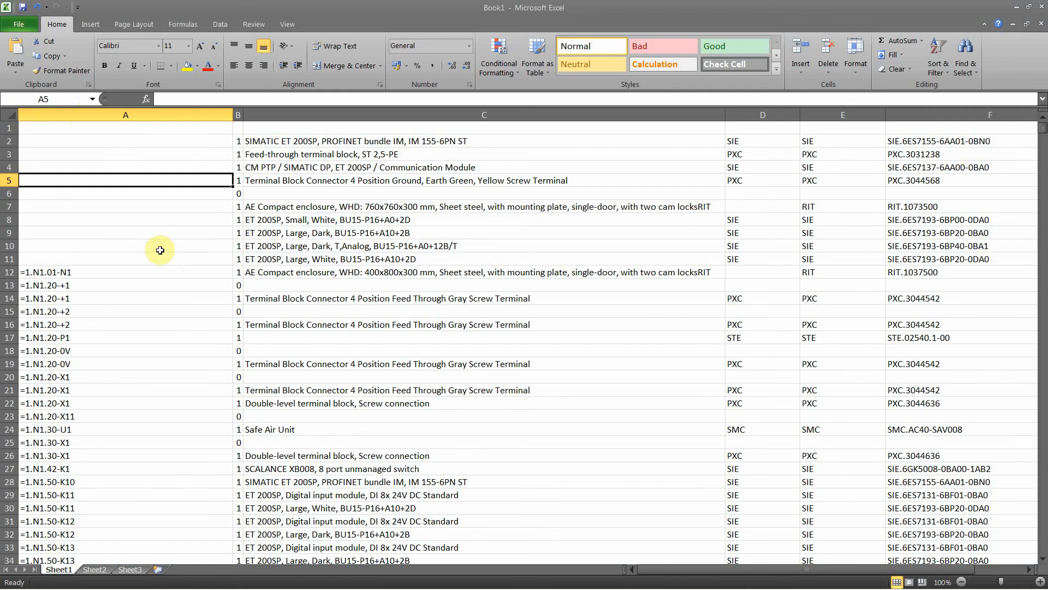
left_click(146, 169)
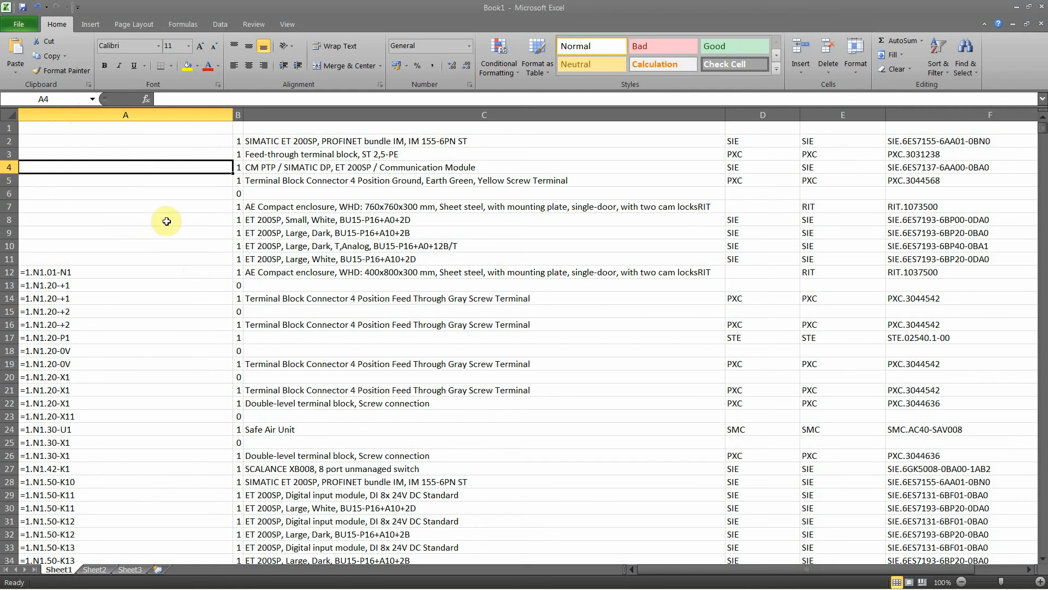
- Delete entire rows 70 to 82, which contain the page footer, the Page 3 header and the repeated column titles
scroll(200, 210, "down", 2, "ctrl")
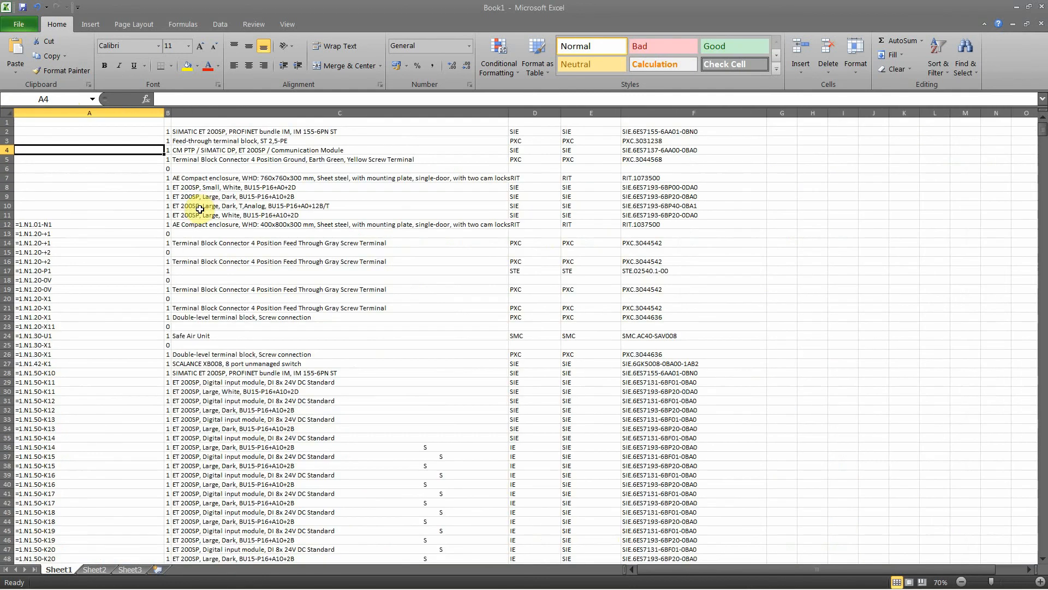
left_click(101, 207)
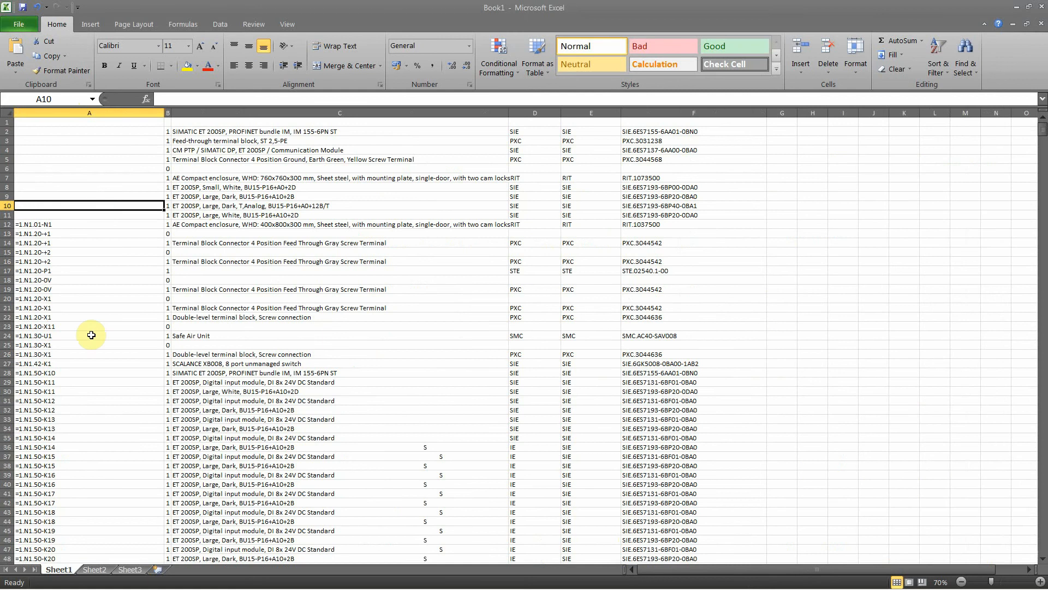
scroll(92, 336, "down", 17)
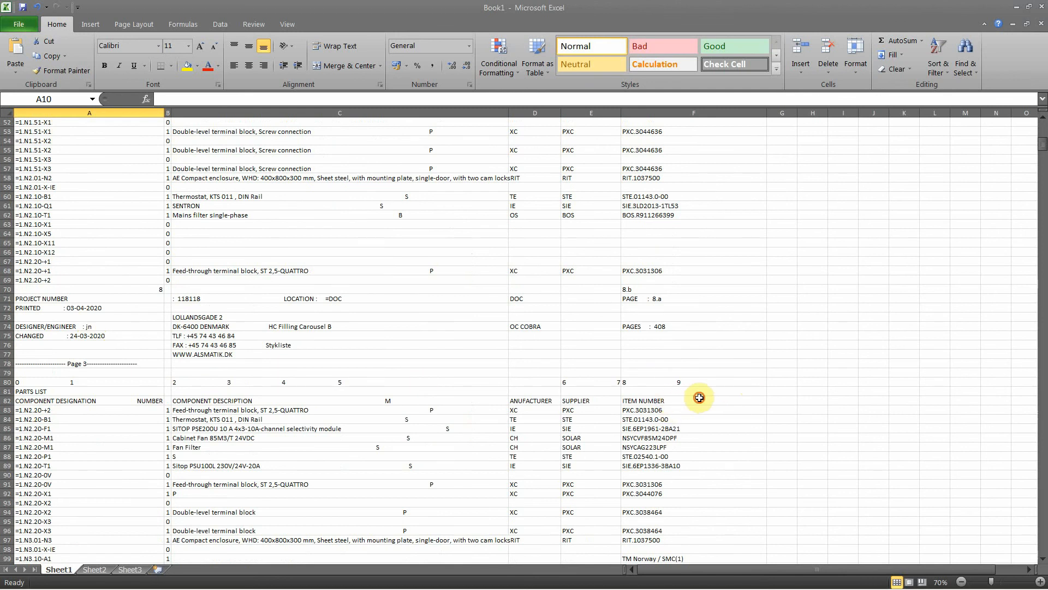
left_click_drag(689, 401, 14, 293)
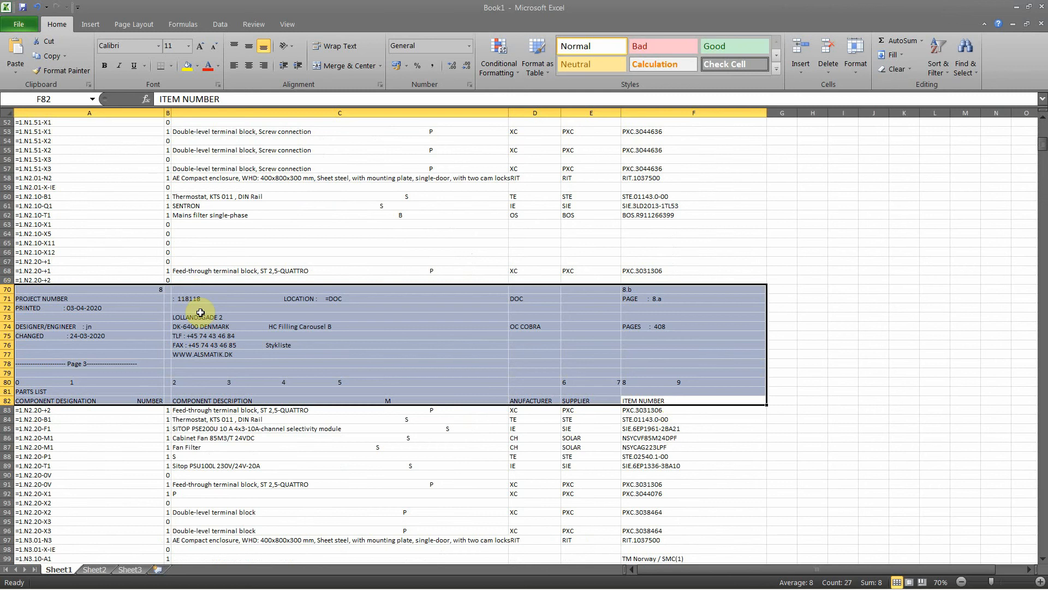
right_click(200, 312)
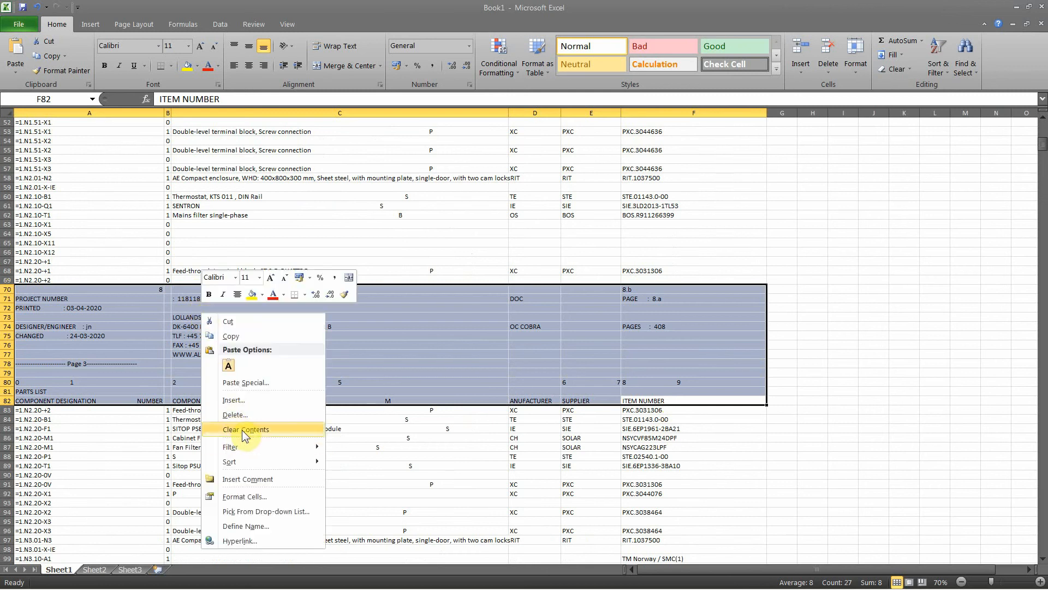
left_click(240, 415)
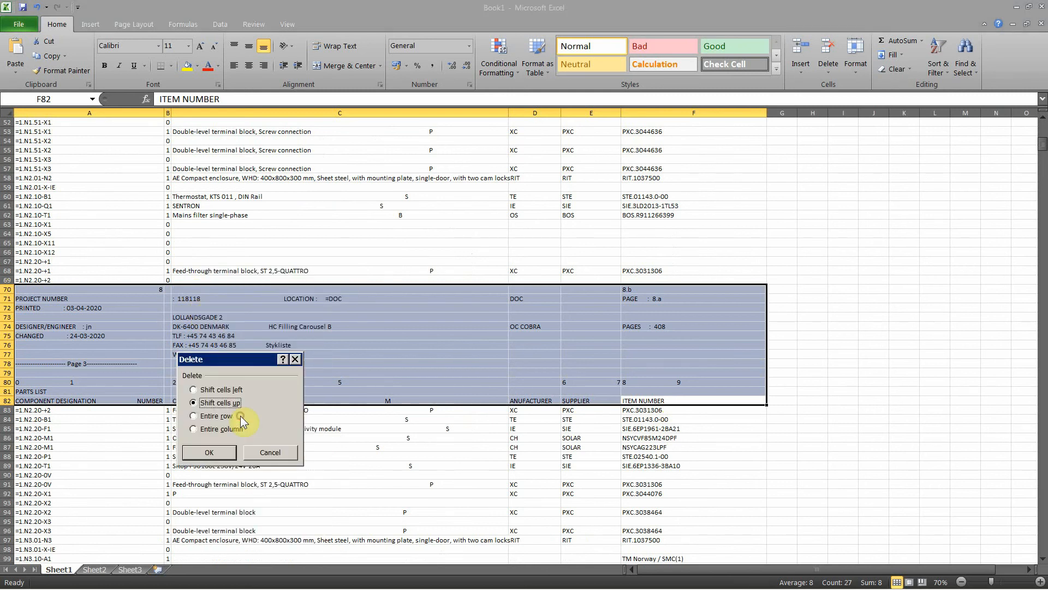
left_click(208, 417)
left_click(210, 451)
left_click(133, 334)
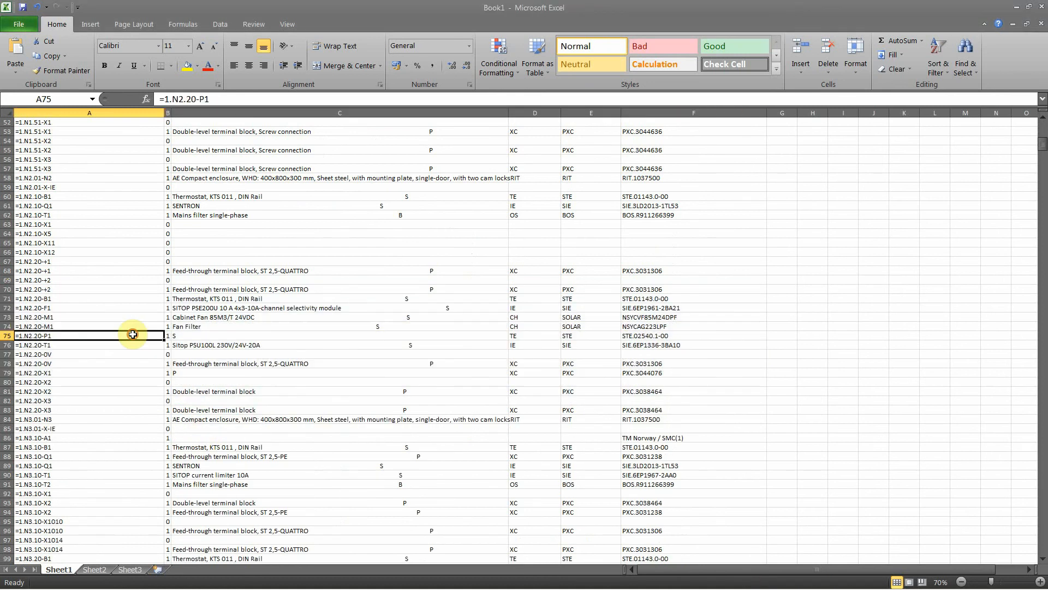
- Look over the Page 4 header block further down the sheet and return to the first part rows
scroll(159, 437, "down", 11)
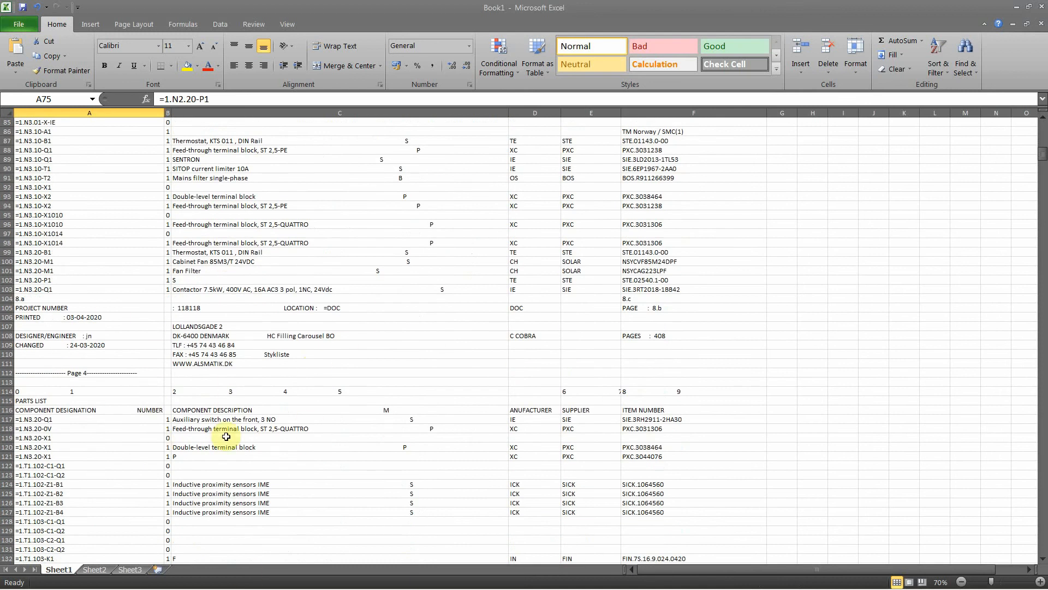
scroll(229, 434, "up", 20)
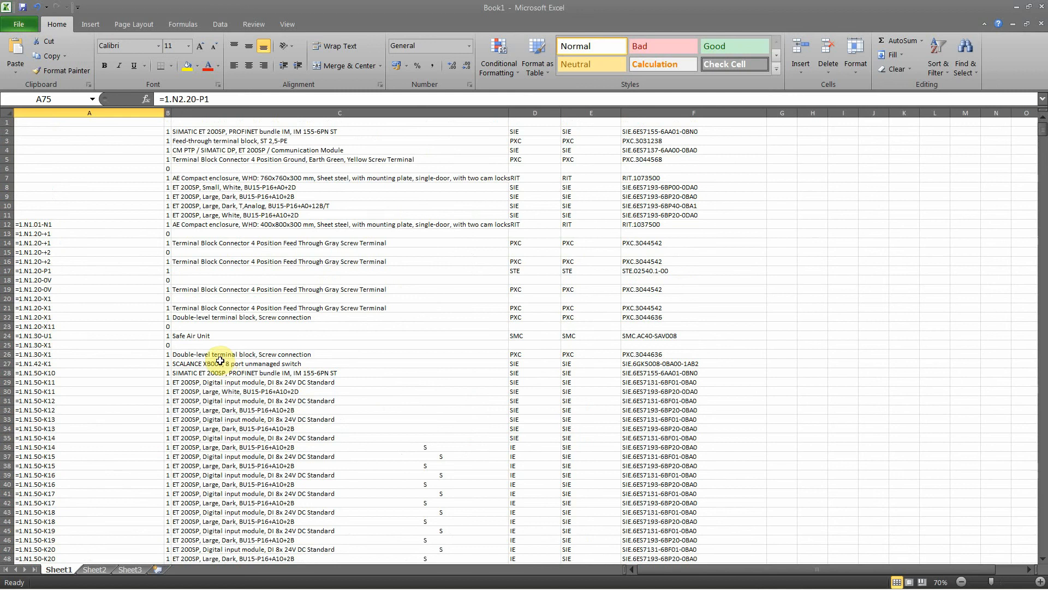
left_click(235, 326)
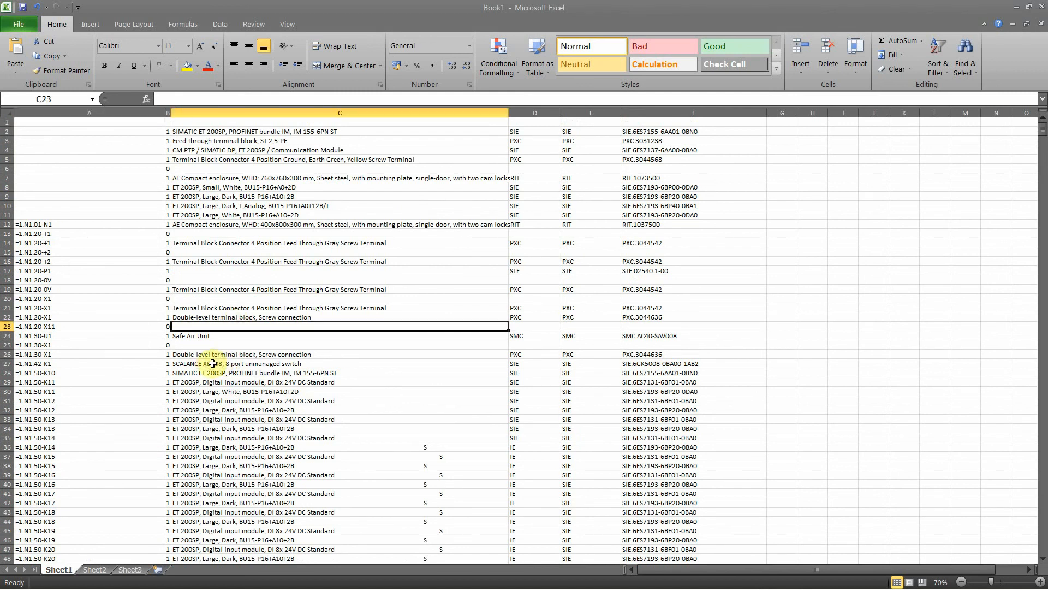